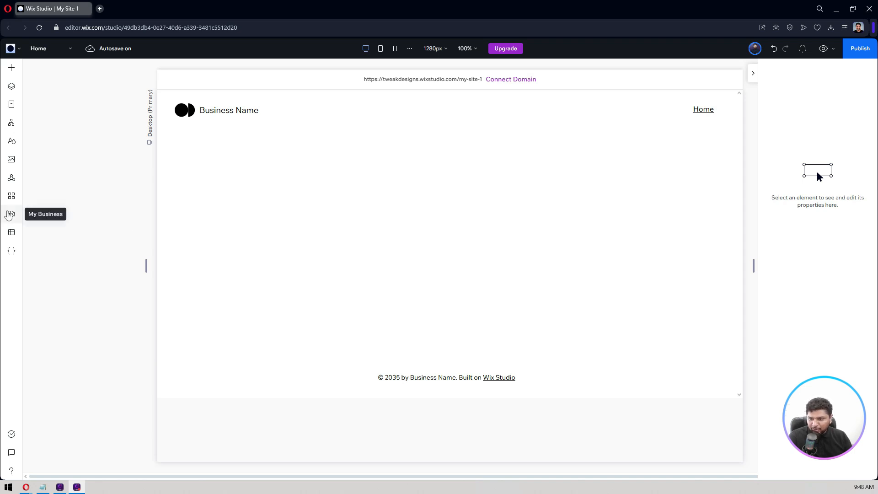
Browse the available Wix business apps and add Wix Bookings to the site.
click(10, 215)
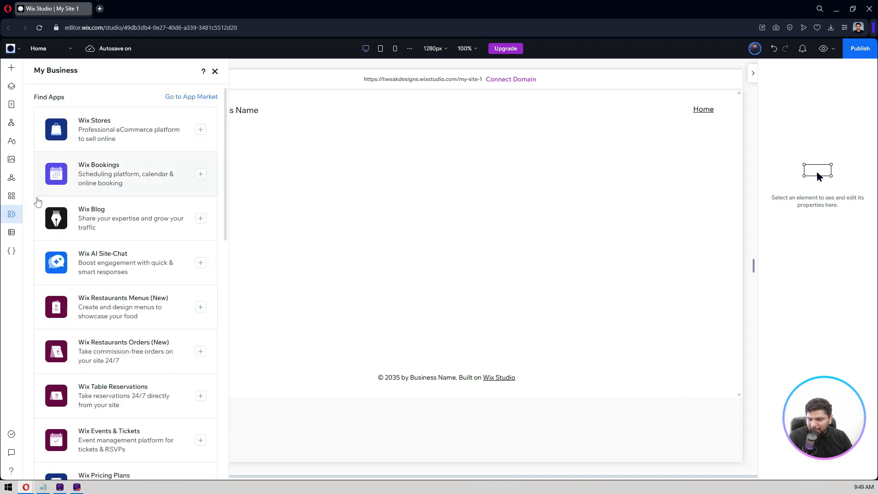
scroll(107, 189, down, 1)
scroll(107, 188, down, 12)
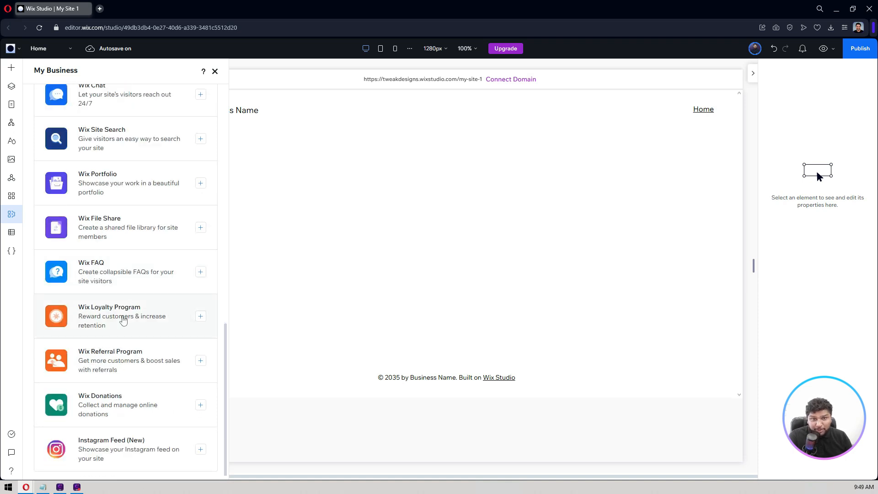
scroll(124, 314, up, 3)
scroll(123, 316, down, 3)
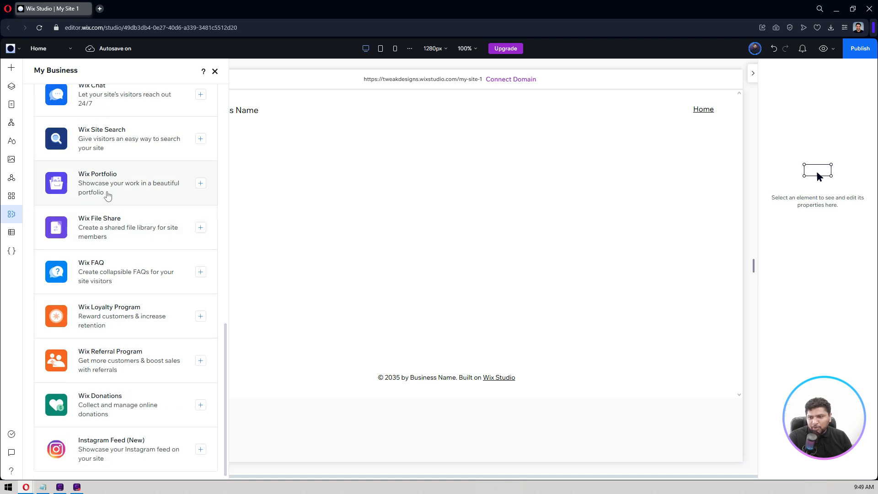
scroll(129, 206, up, 1)
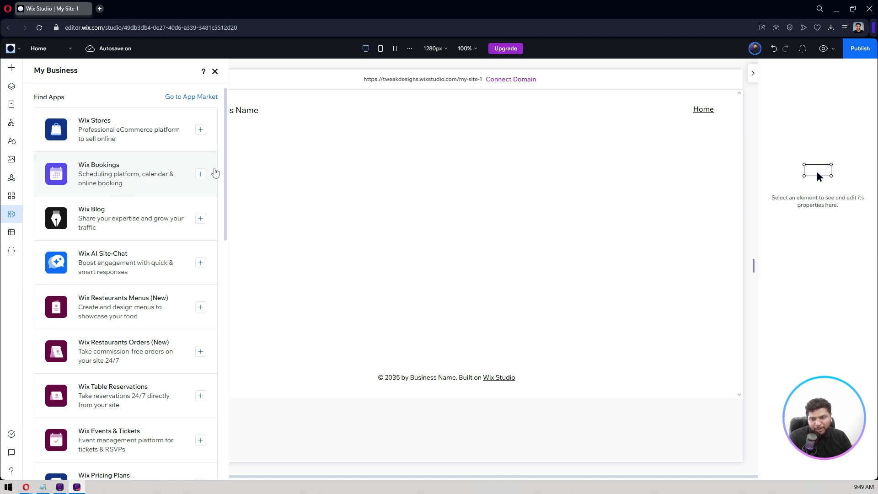
click(201, 177)
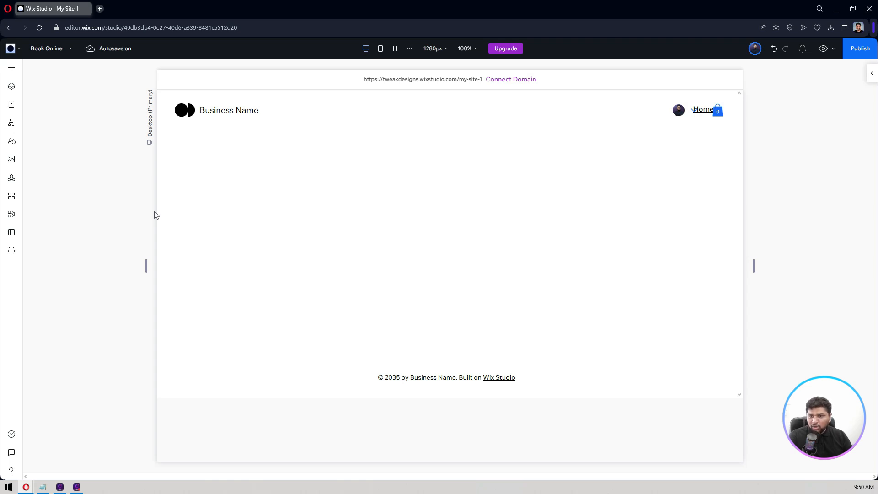
Review the list of bookings pages and examine the Book Online page's category tabs and service cards.
click(48, 49)
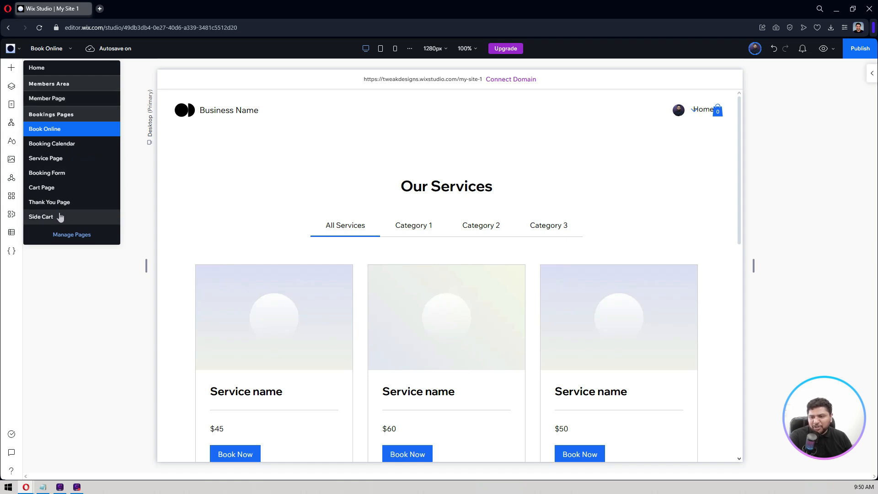
click(86, 310)
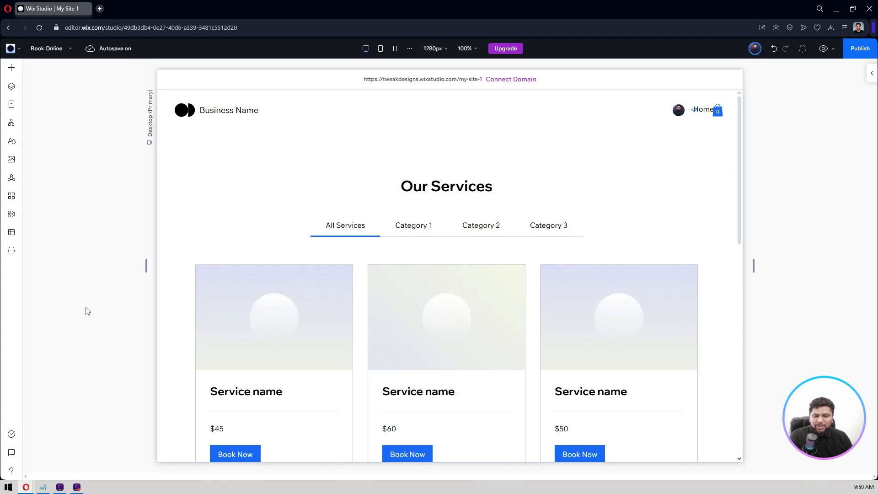
scroll(87, 311, down, 2)
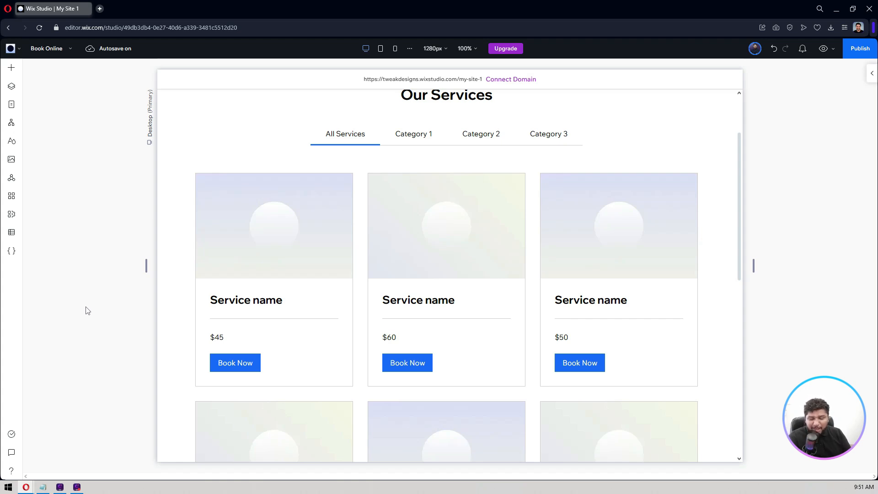
scroll(85, 308, down, 5)
scroll(85, 308, up, 6)
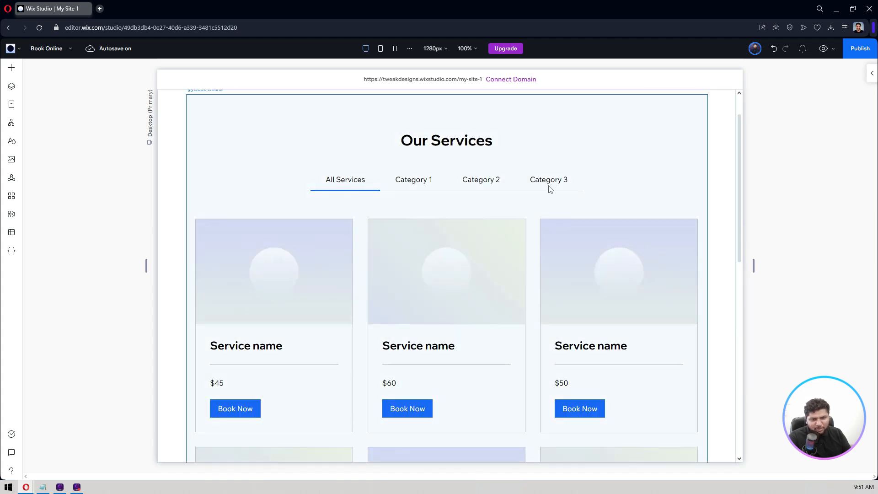
scroll(574, 183, down, 4)
scroll(574, 183, down, 5)
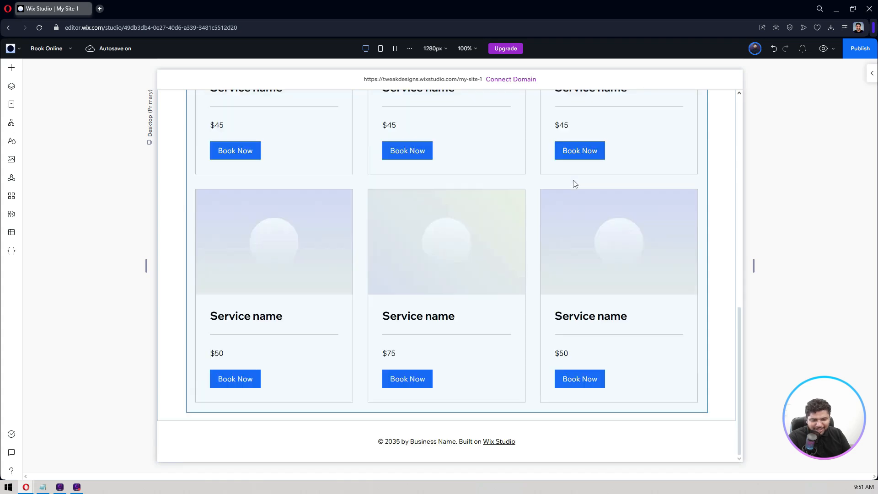
scroll(568, 216, up, 1)
scroll(569, 247, up, 10)
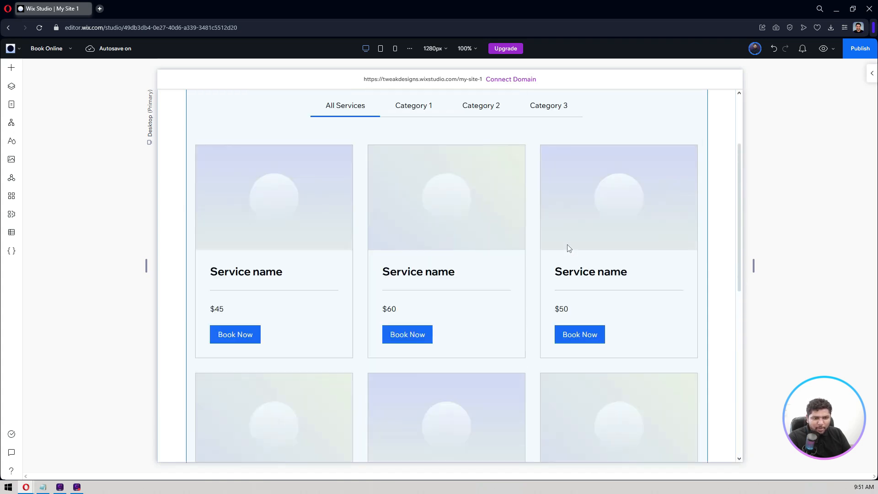
Preview the Book Online page, look through its service cards and open the first service.
click(823, 49)
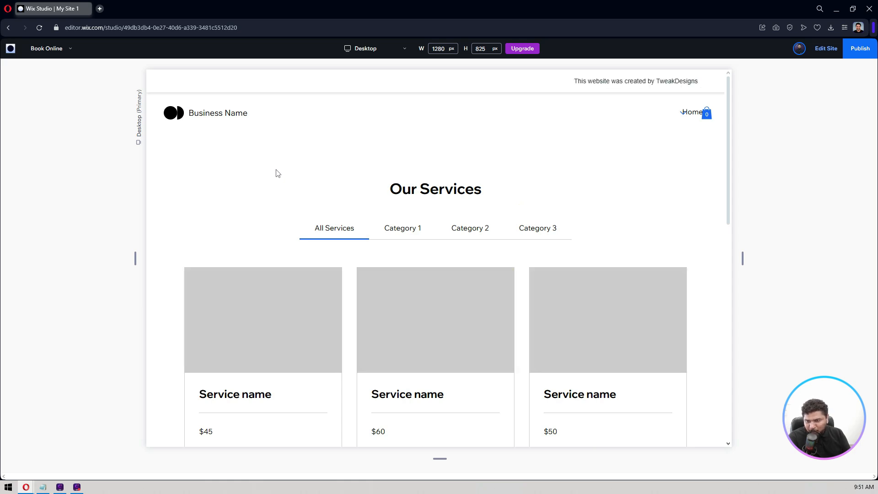
scroll(277, 173, down, 6)
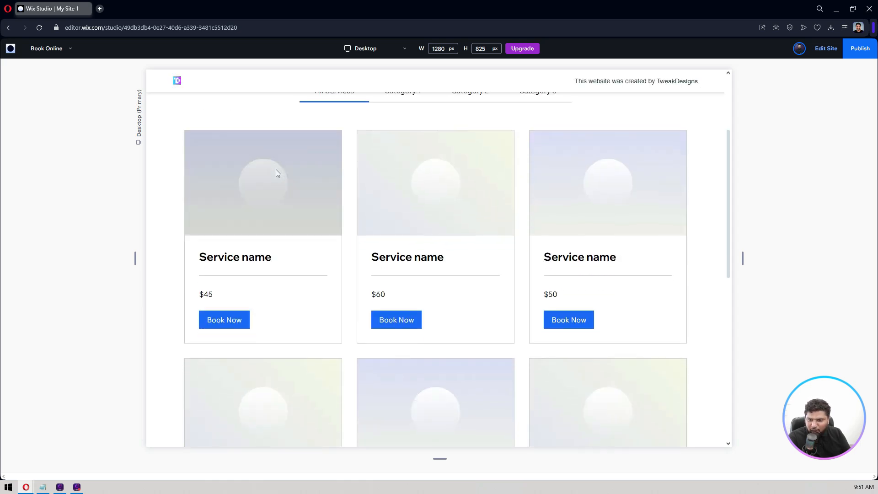
scroll(278, 173, up, 6)
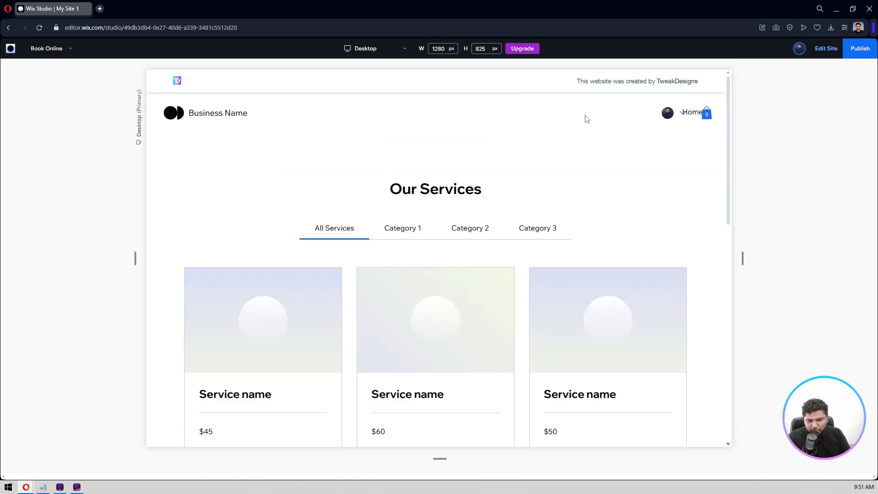
scroll(218, 280, down, 2)
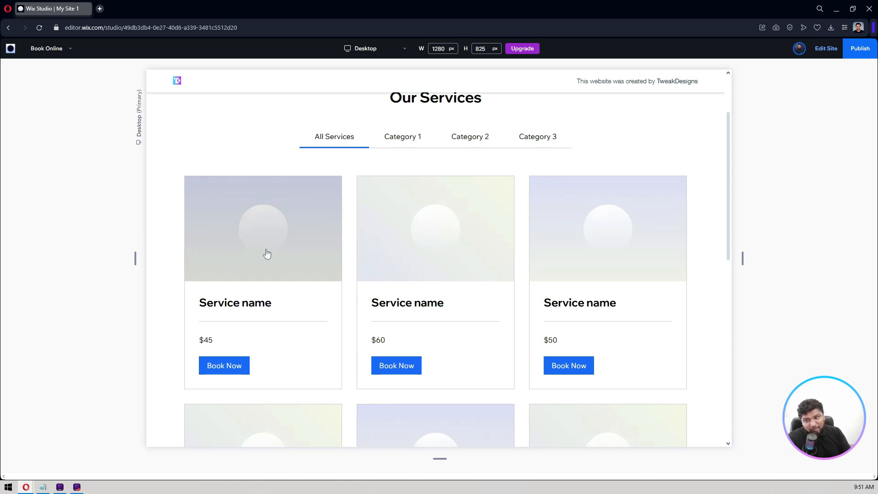
click(251, 311)
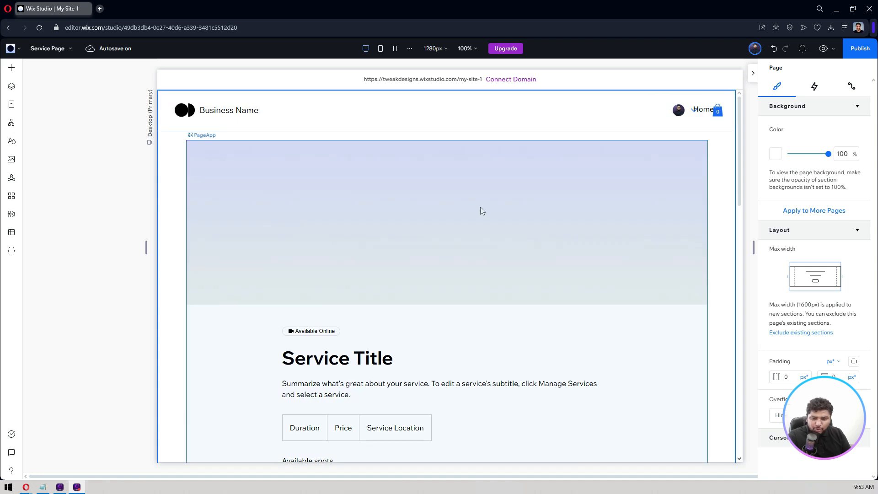
Examine the Service Page layout, from the service title and description to the upcoming sessions, cancellation policy and contact details.
scroll(481, 211, down, 7)
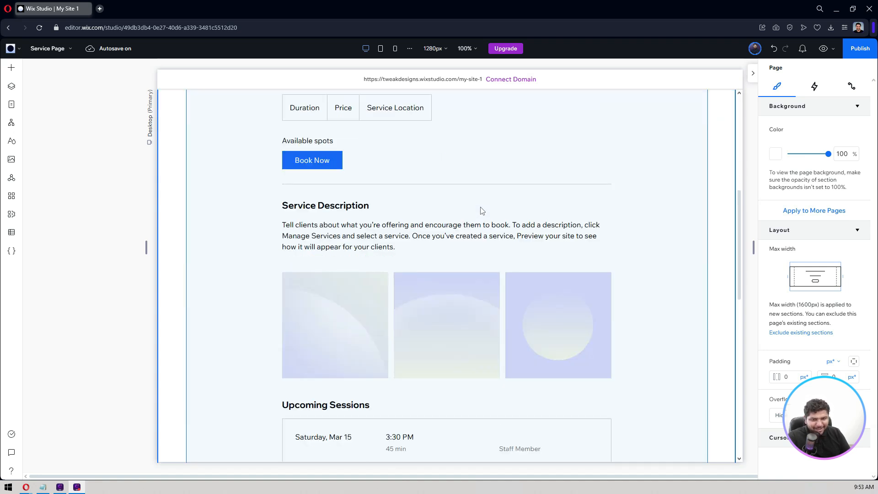
scroll(471, 196, up, 7)
scroll(448, 201, down, 3)
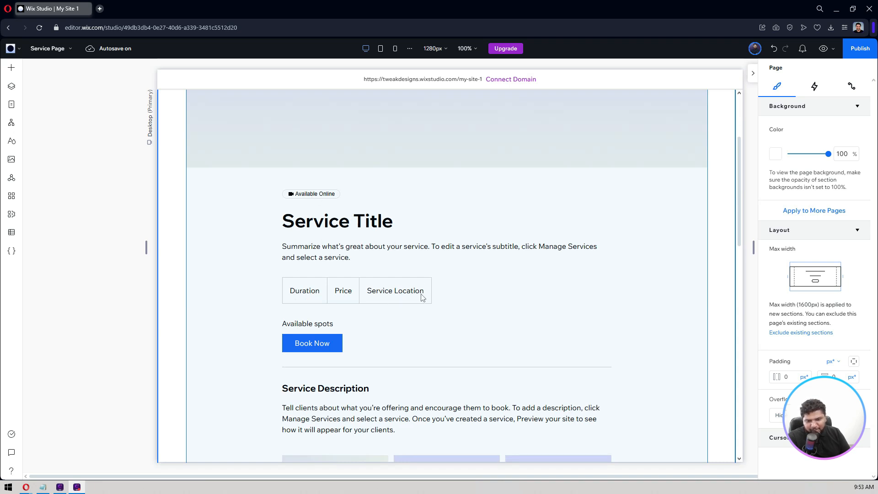
scroll(478, 238, down, 7)
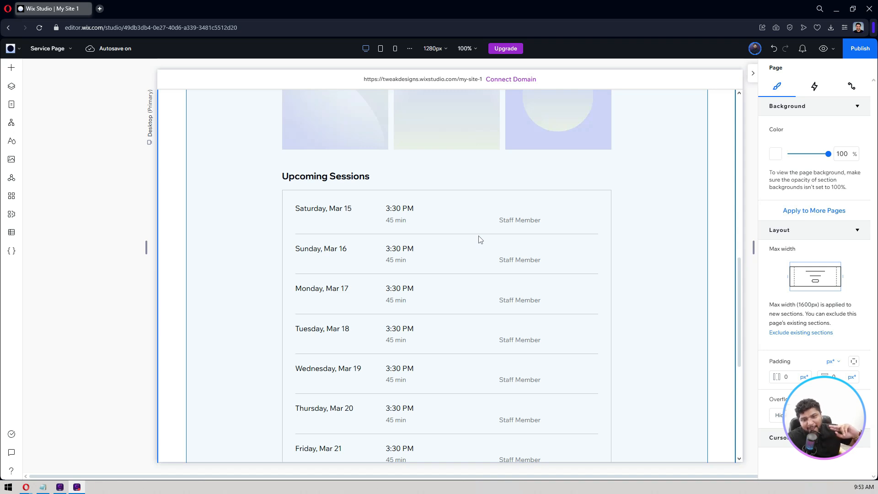
scroll(480, 238, down, 6)
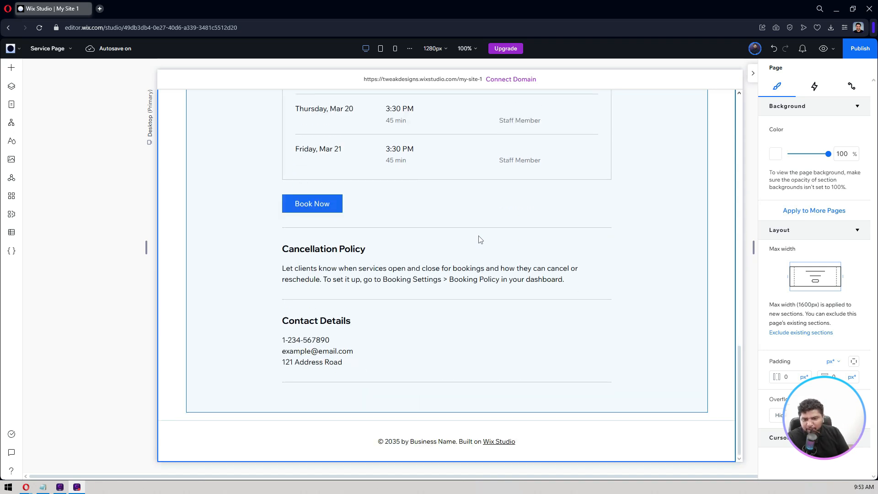
scroll(480, 240, up, 15)
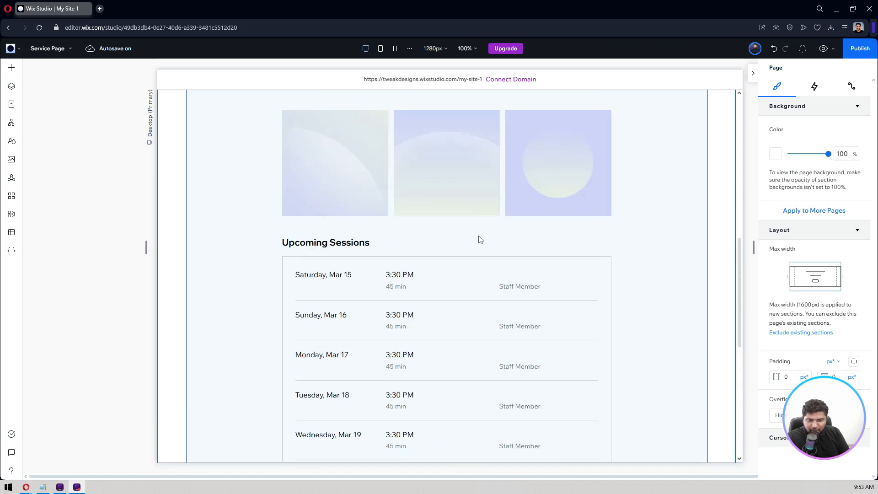
Switch to the Booking Calendar page and examine its date and time selection and service details.
click(51, 52)
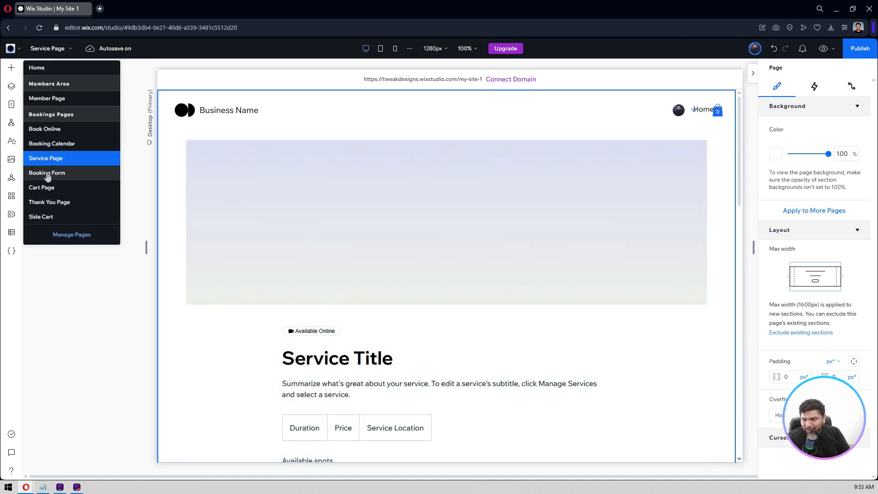
click(58, 145)
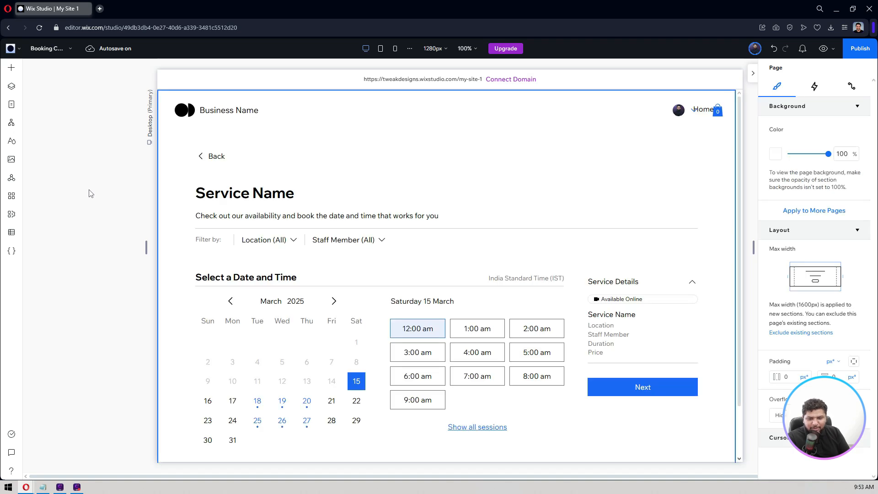
scroll(90, 194, down, 1)
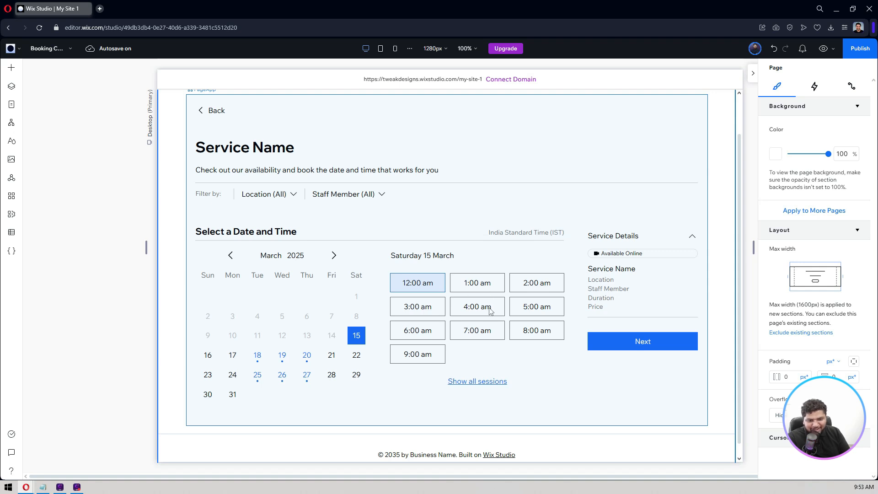
scroll(498, 220, down, 1)
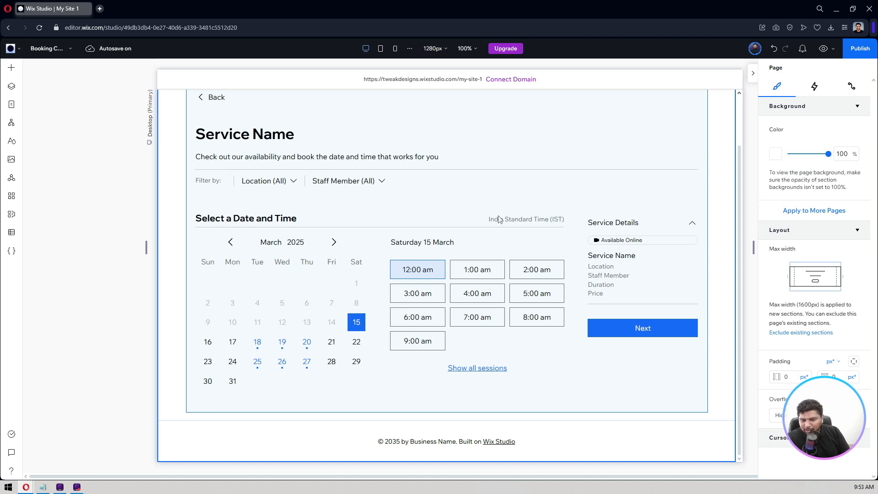
Switch to the Booking Form page and examine its client detail fields, booking details and payment options.
click(49, 49)
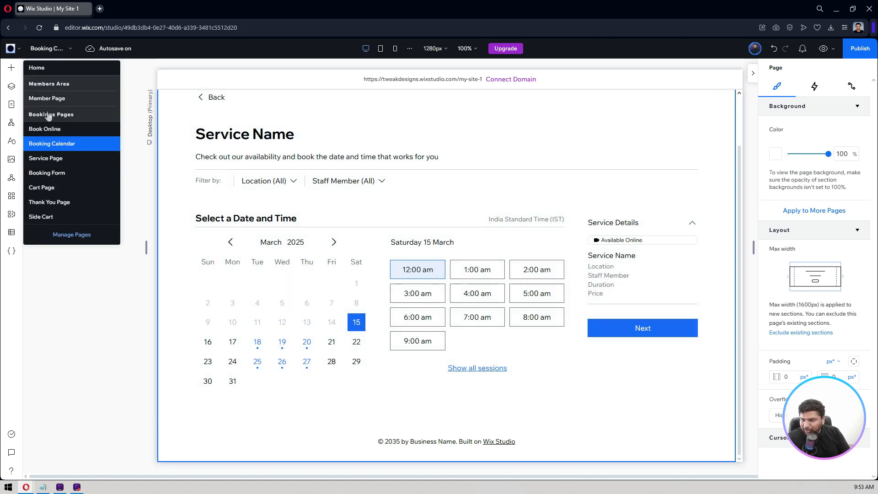
click(57, 162)
click(47, 48)
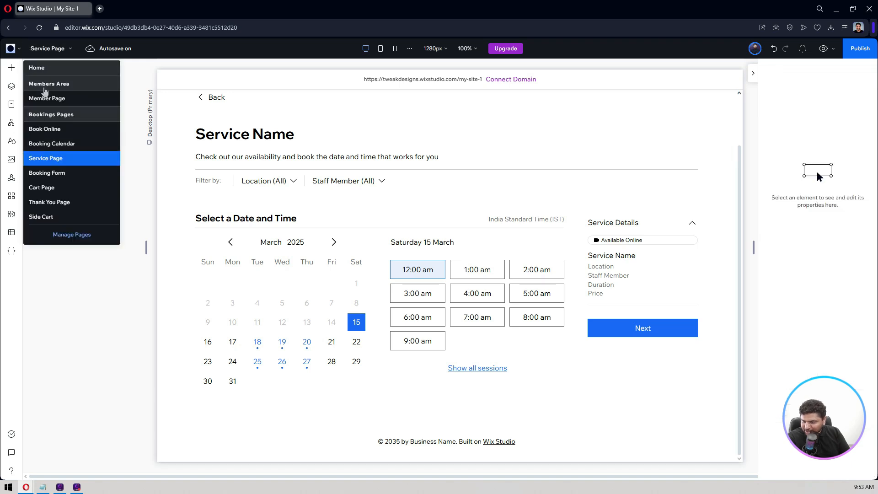
click(54, 177)
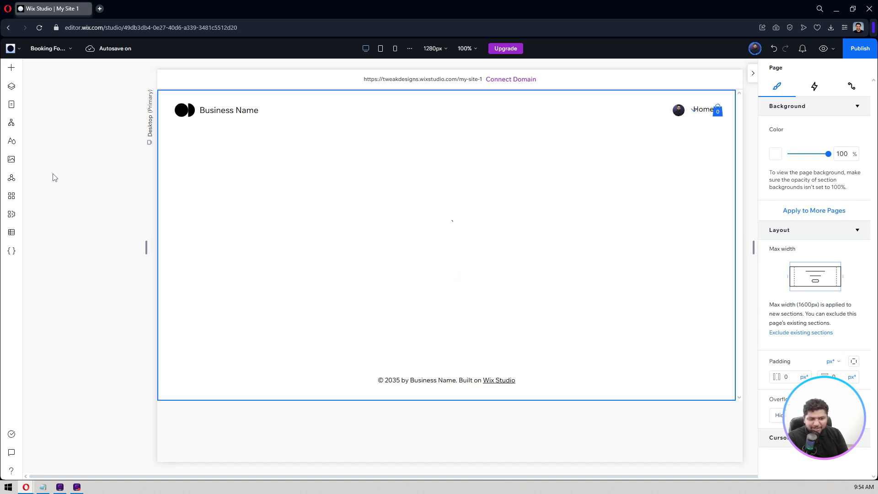
scroll(215, 183, down, 4)
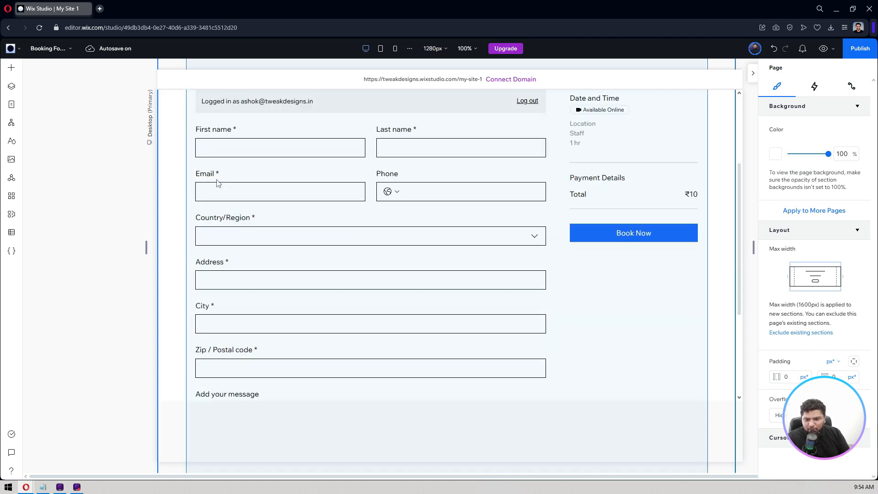
scroll(180, 236, up, 4)
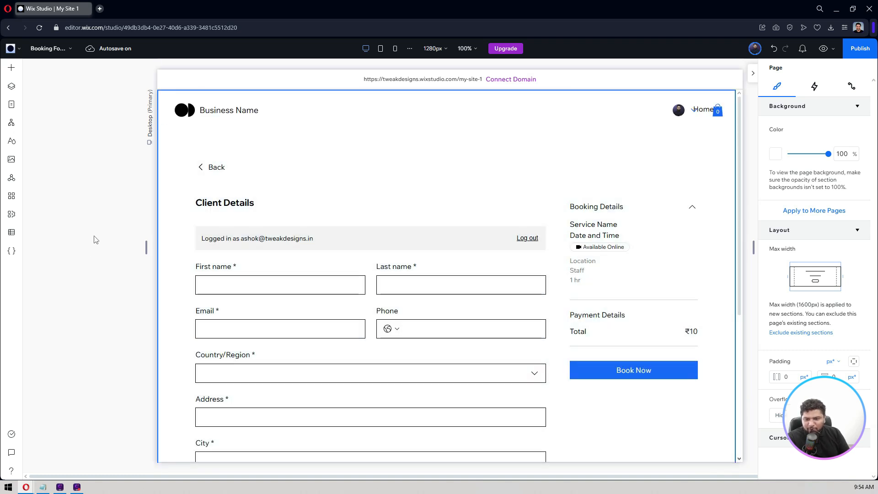
scroll(99, 229, down, 1)
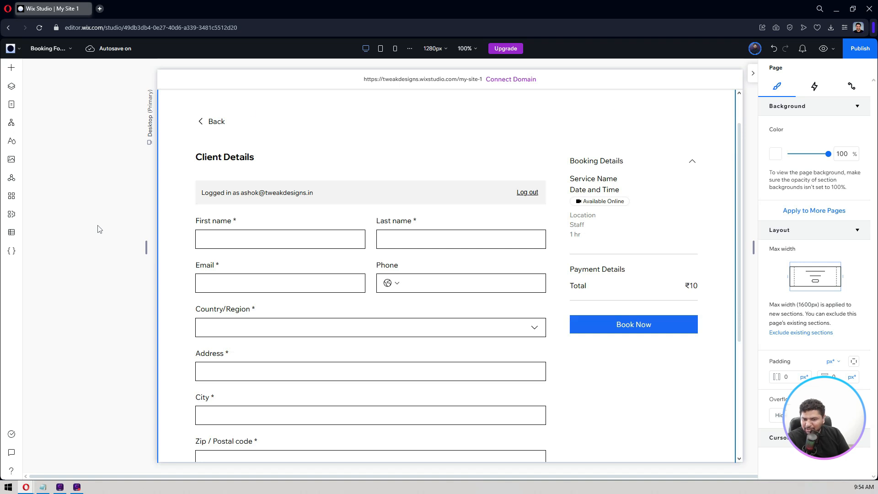
scroll(100, 228, down, 4)
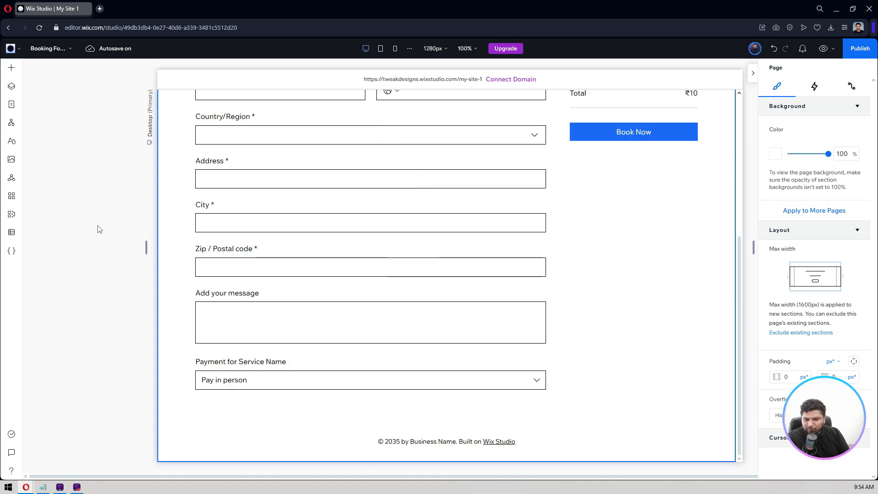
scroll(100, 228, up, 5)
scroll(98, 228, down, 5)
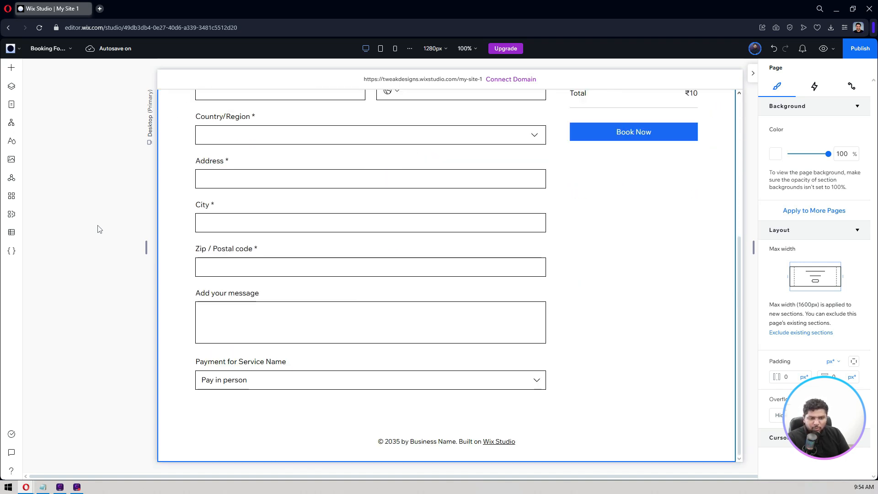
scroll(98, 227, up, 5)
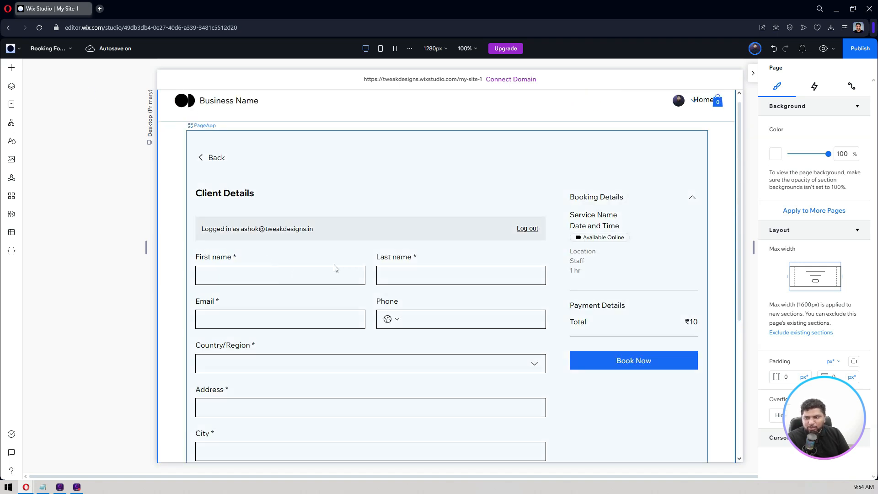
Switch the editor from the Booking Form page back to the Book Online page.
click(46, 48)
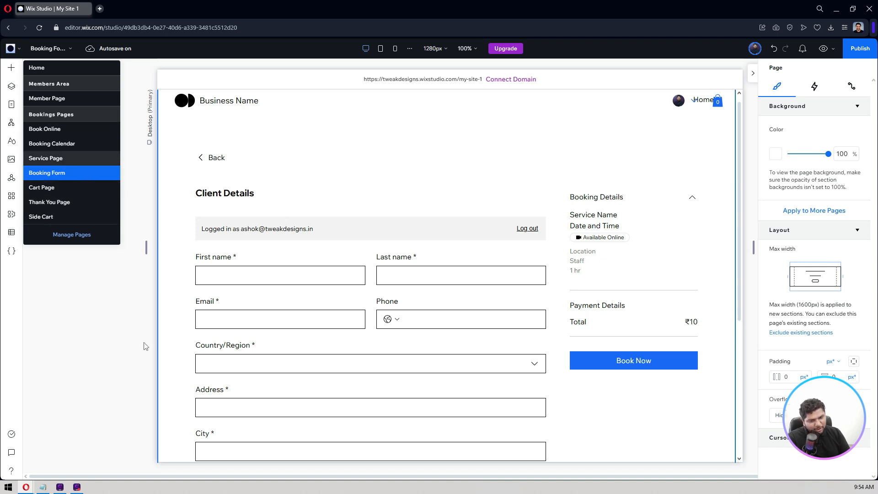
click(115, 319)
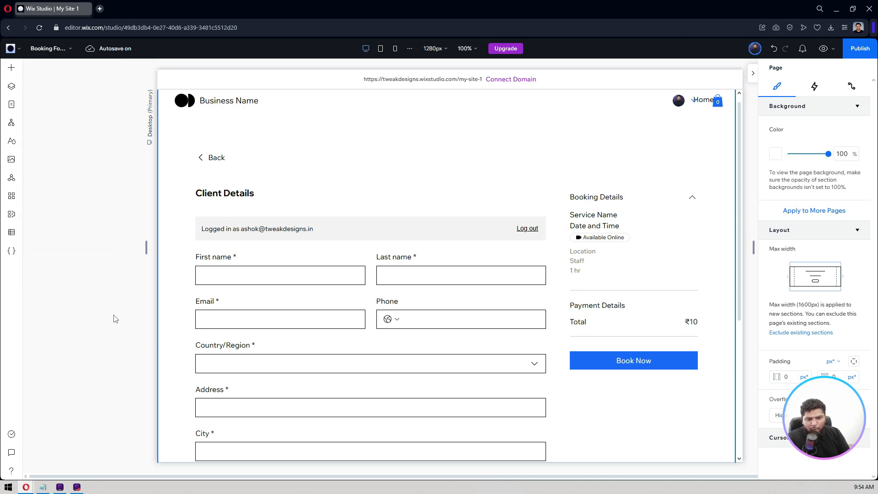
scroll(115, 319, up, 1)
click(56, 51)
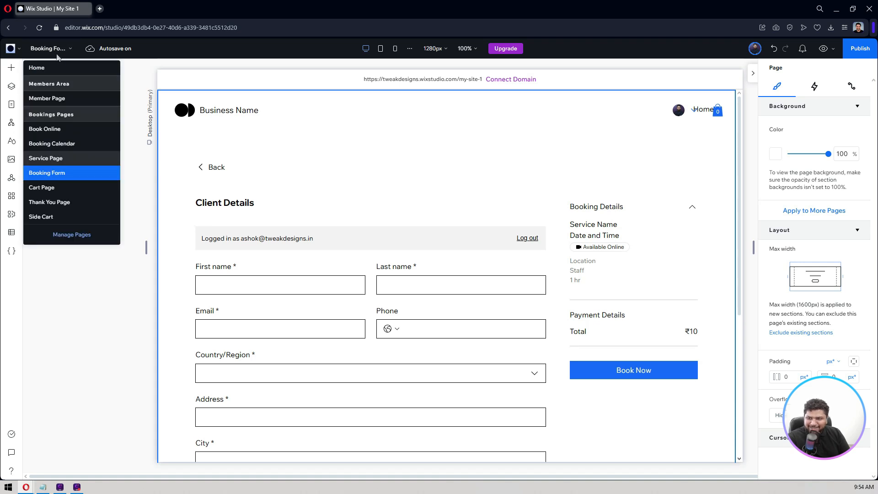
click(67, 130)
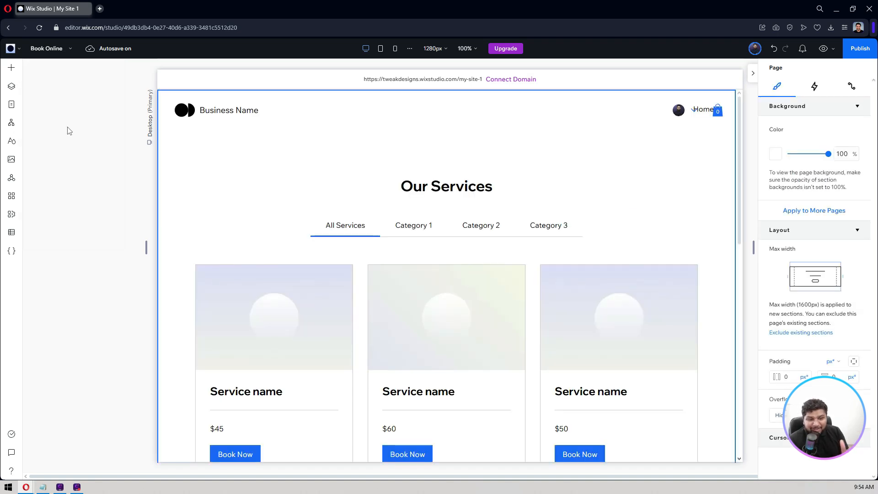
Start creating the first Wix Bookings service from the Virtual Consultation appointment template after looking through the available templates.
click(12, 214)
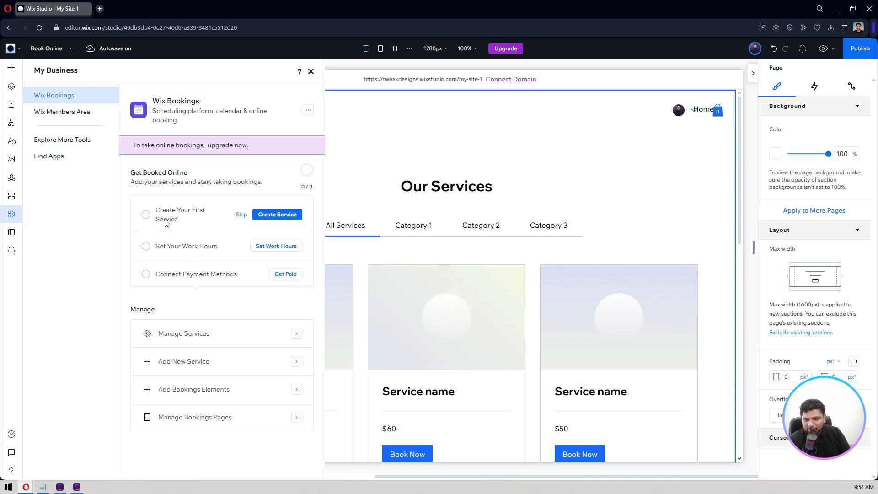
click(278, 215)
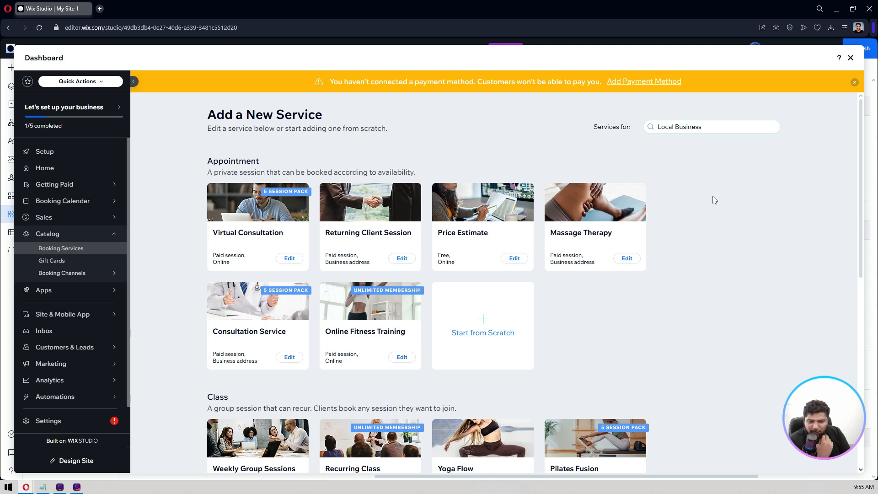
scroll(726, 221, down, 6)
scroll(729, 222, down, 3)
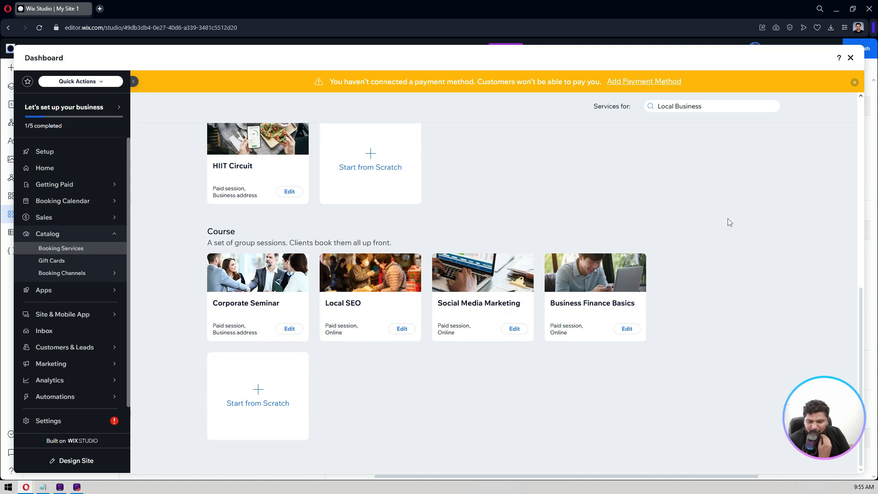
scroll(728, 222, up, 9)
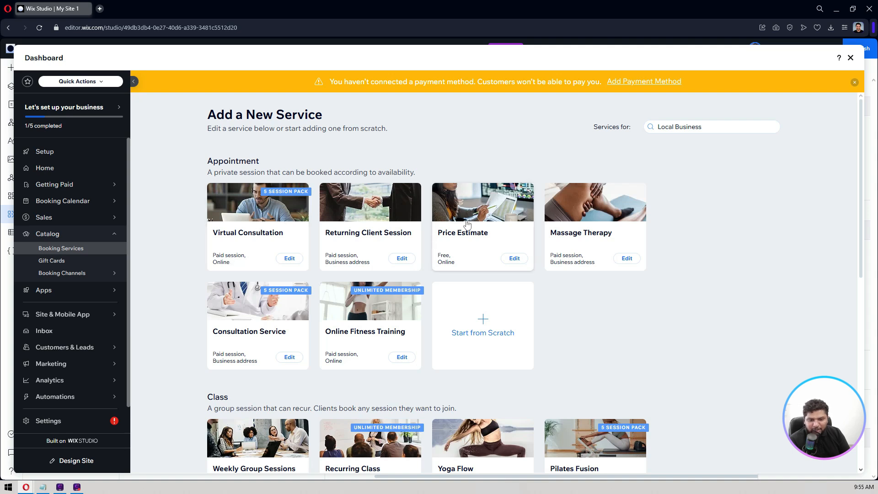
click(251, 220)
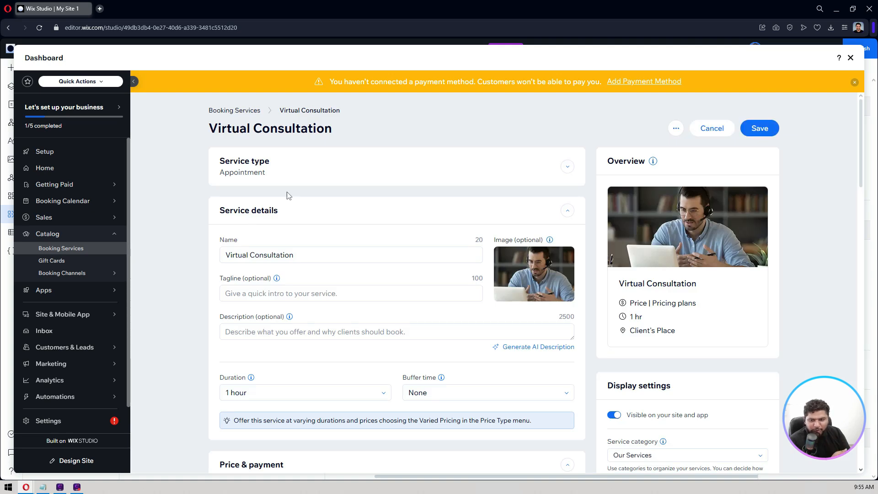
Examine the service type options and the service details of Virtual Consultation, including description, duration and buffer time.
click(332, 163)
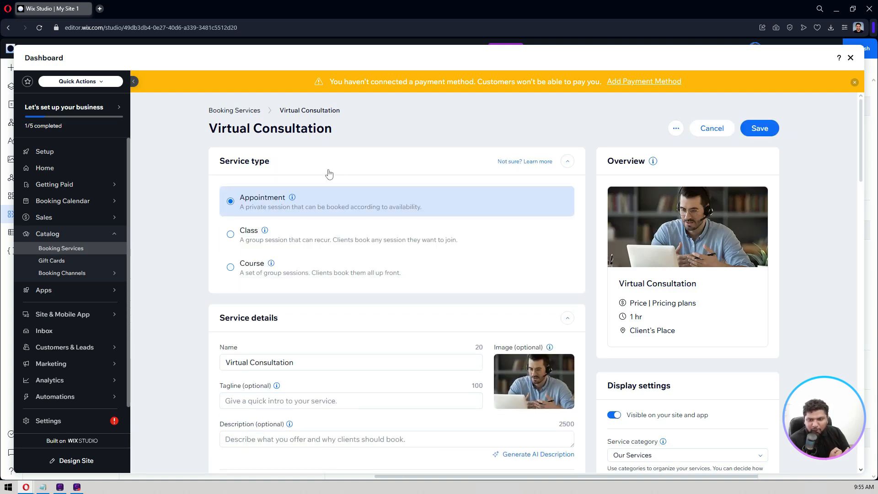
click(382, 174)
scroll(203, 243, down, 3)
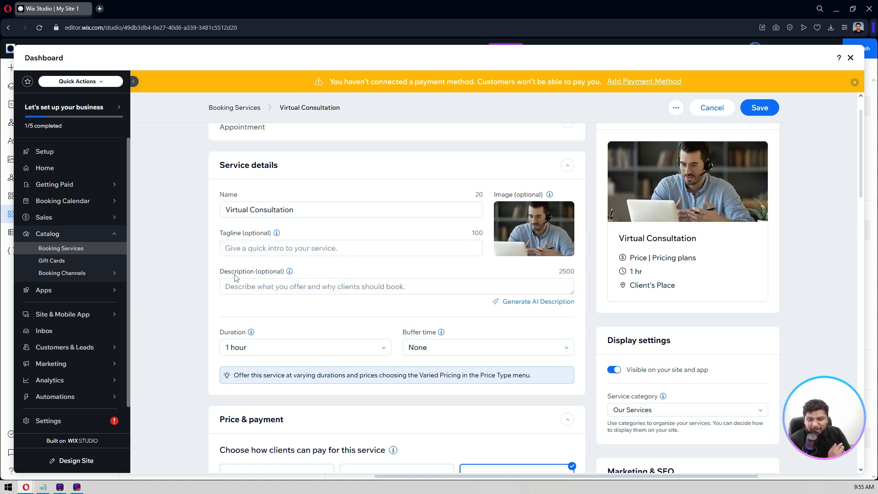
scroll(235, 277, down, 3)
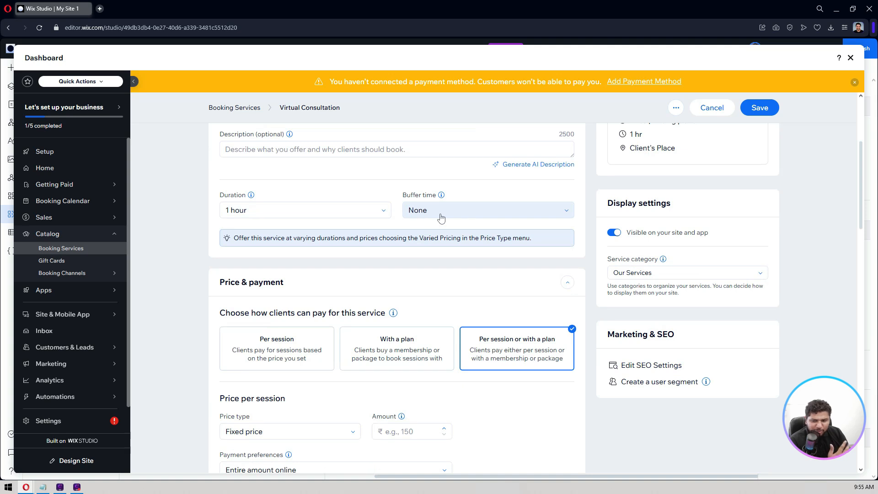
Examine how clients can pay for Virtual Consultation, including the price types and payment preferences on offer.
scroll(220, 269, down, 2)
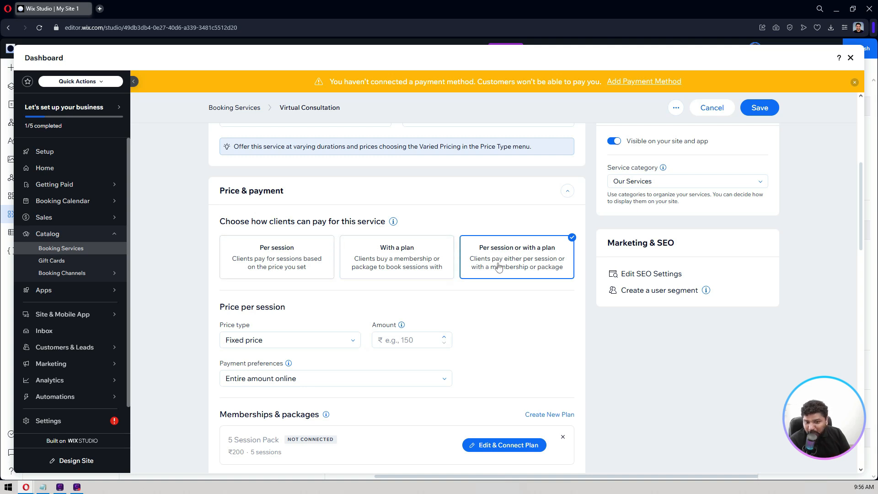
scroll(219, 257, down, 2)
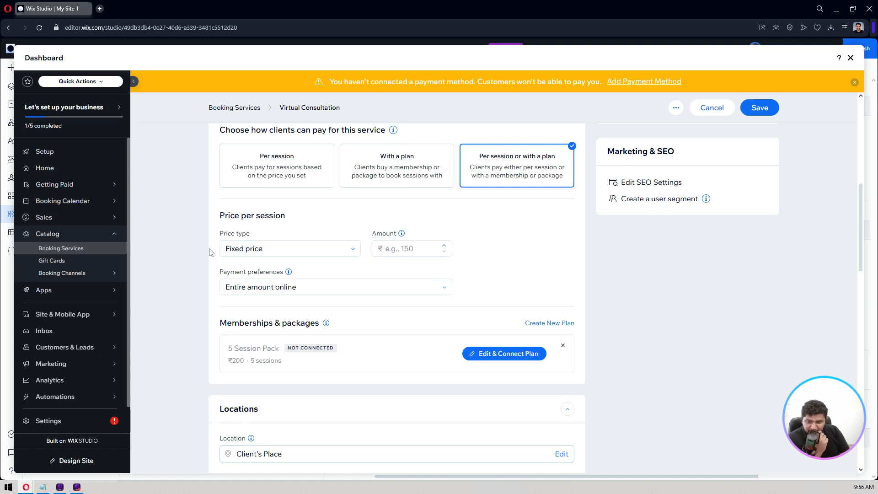
scroll(210, 253, down, 1)
click(302, 205)
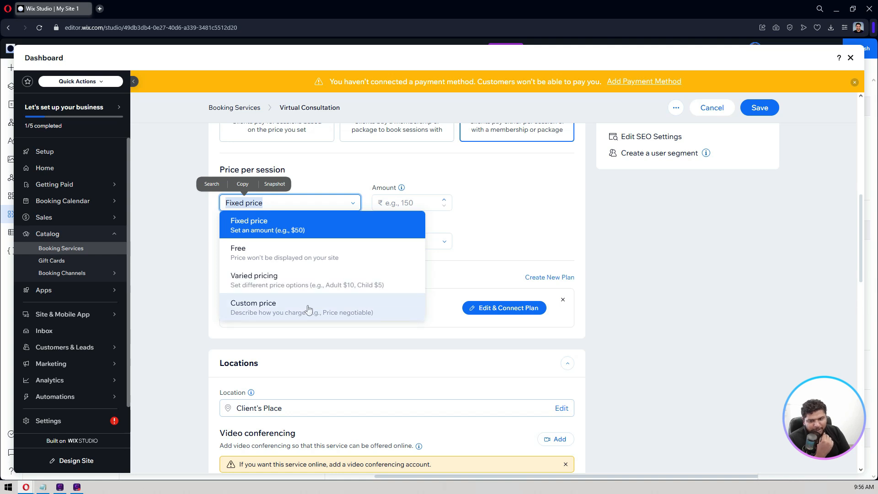
click(182, 253)
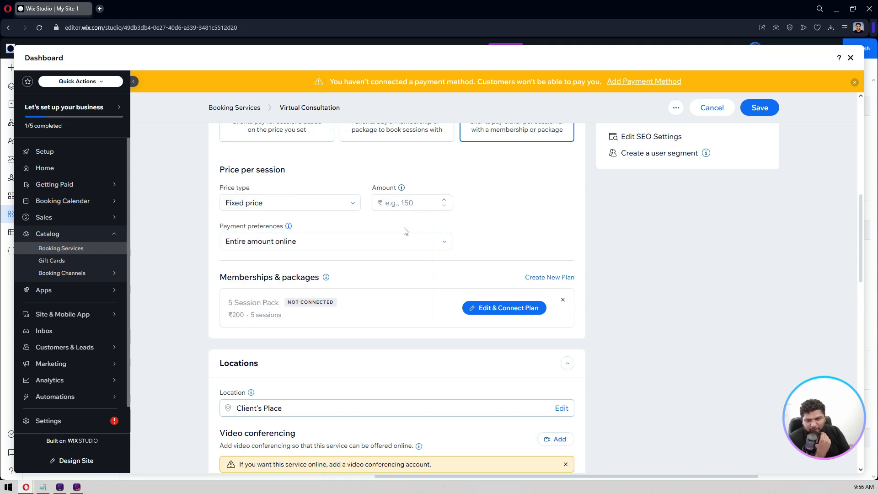
click(391, 243)
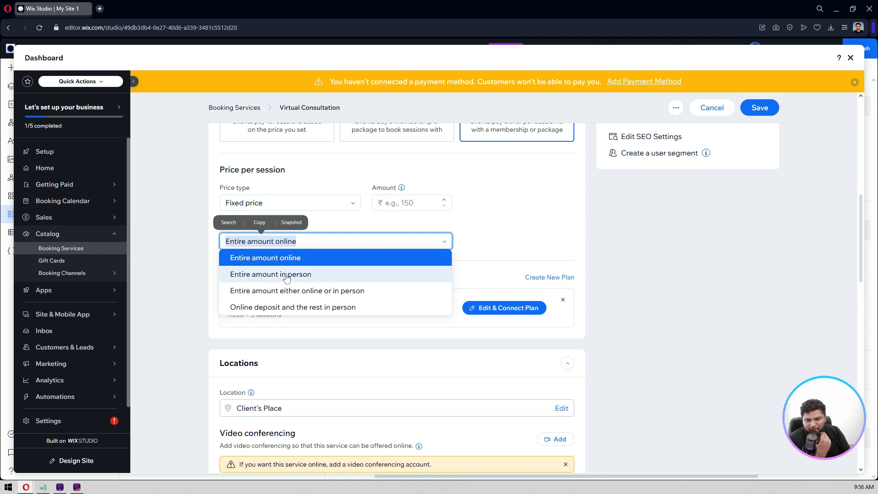
click(184, 290)
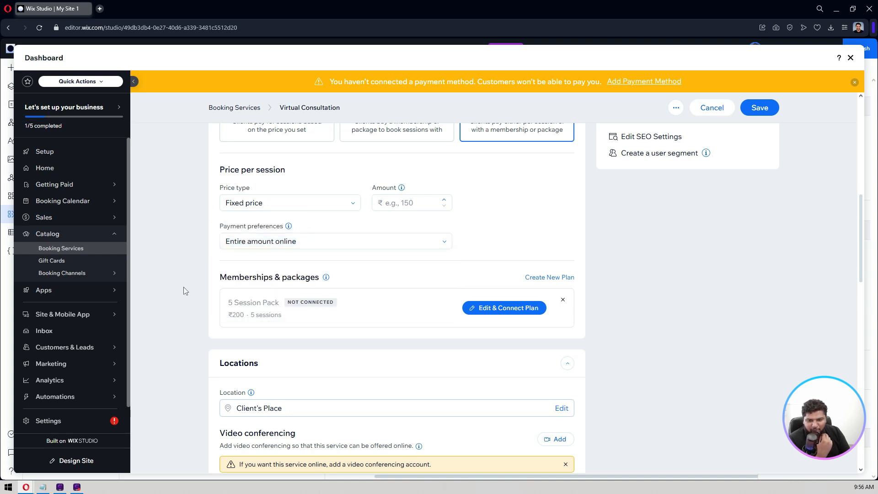
Examine the service's membership, location, video conferencing, assigned staff and resources sections, leaving the location unedited.
scroll(184, 291, down, 2)
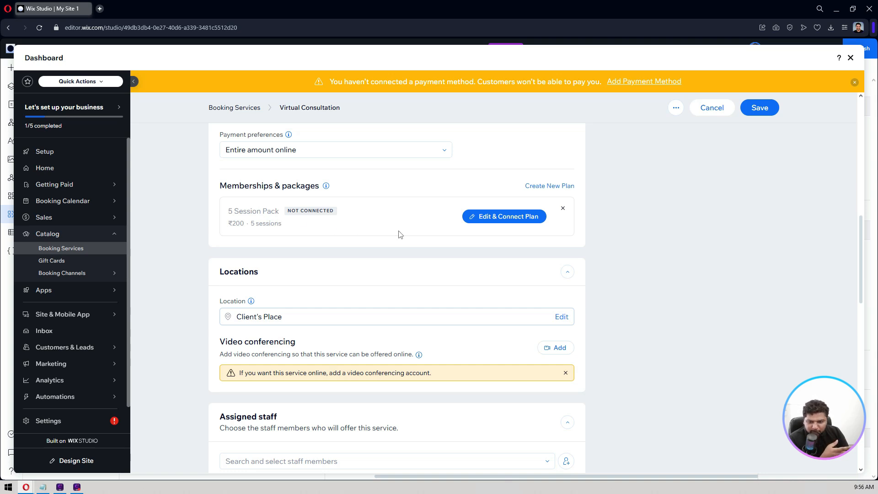
scroll(398, 232, down, 2)
click(291, 230)
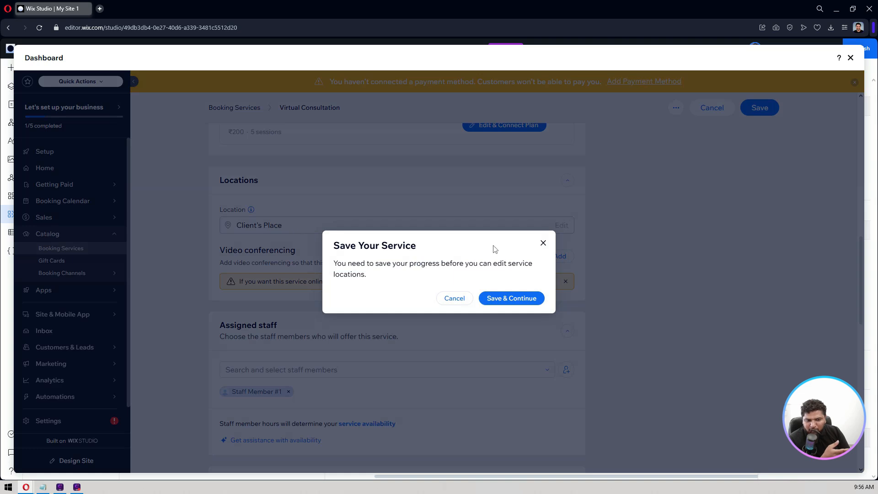
click(542, 243)
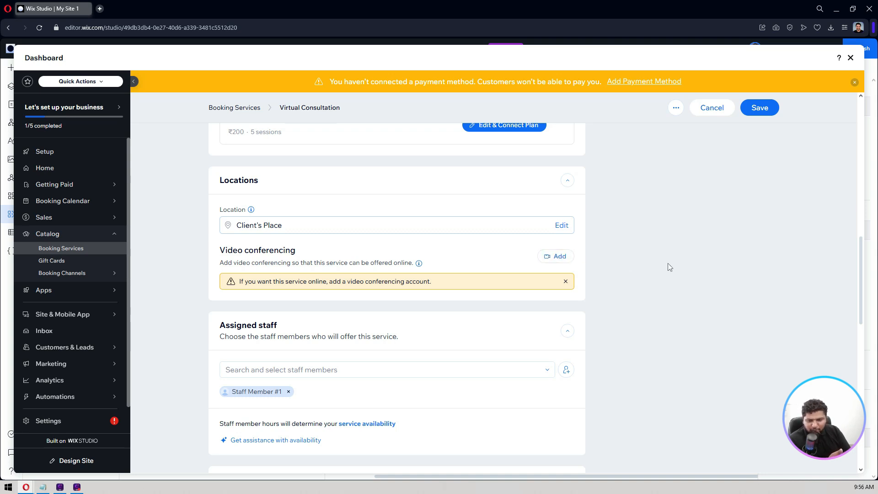
scroll(669, 266, down, 3)
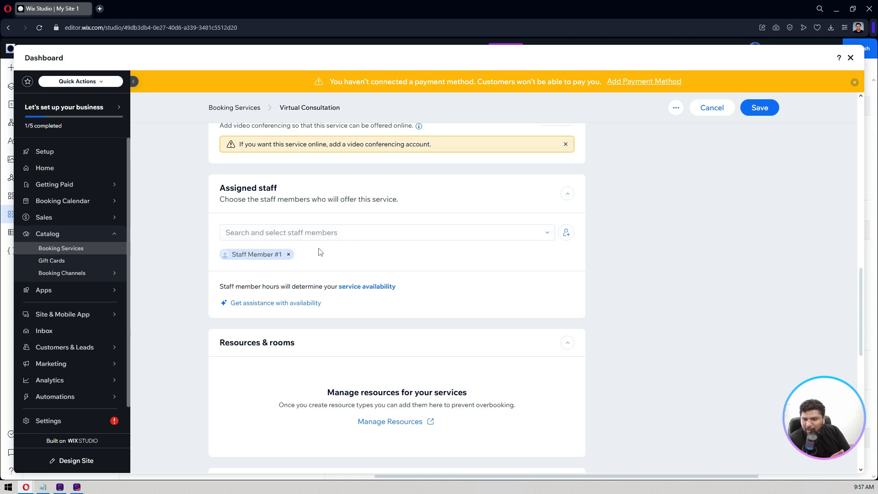
scroll(374, 266, down, 4)
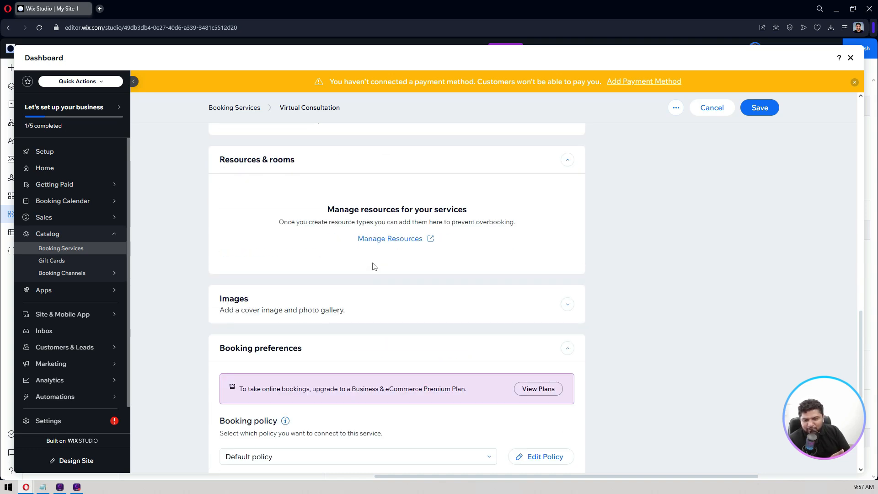
scroll(175, 231, up, 2)
scroll(175, 229, down, 2)
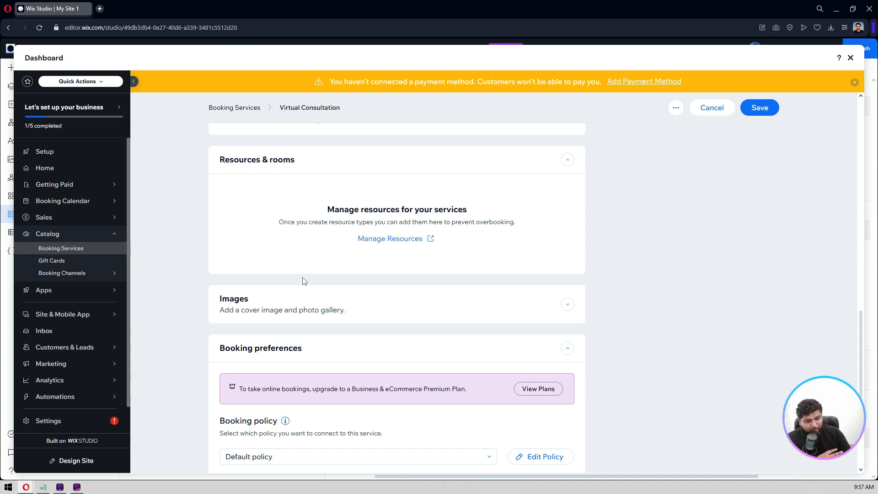
Review the service's images and booking preferences, covering the booking policy, online bookings, booking form and booking requests.
scroll(304, 281, down, 2)
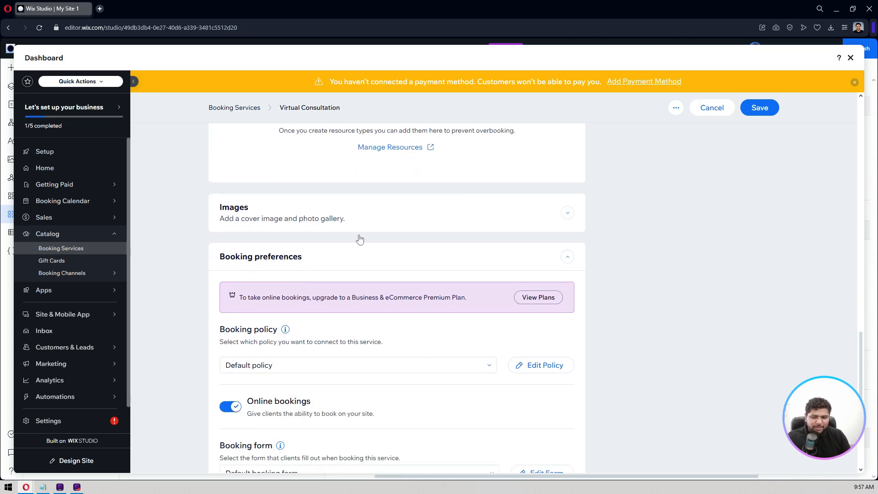
scroll(359, 239, down, 2)
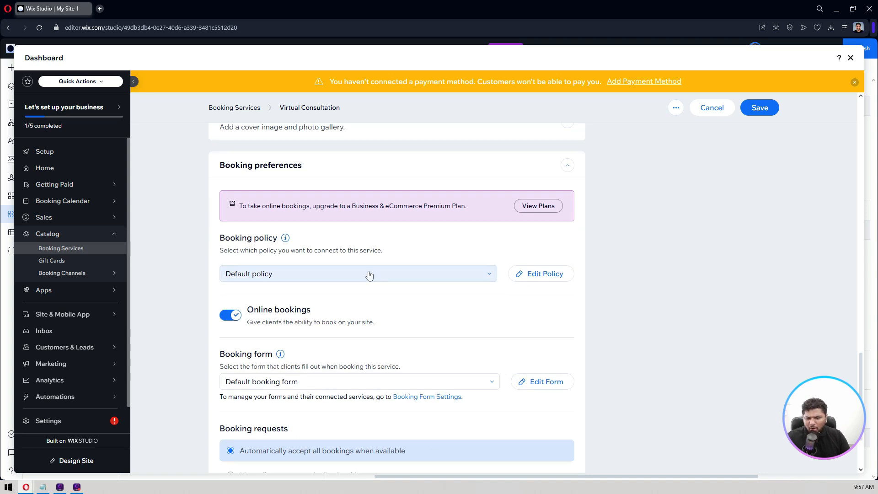
scroll(369, 275, down, 2)
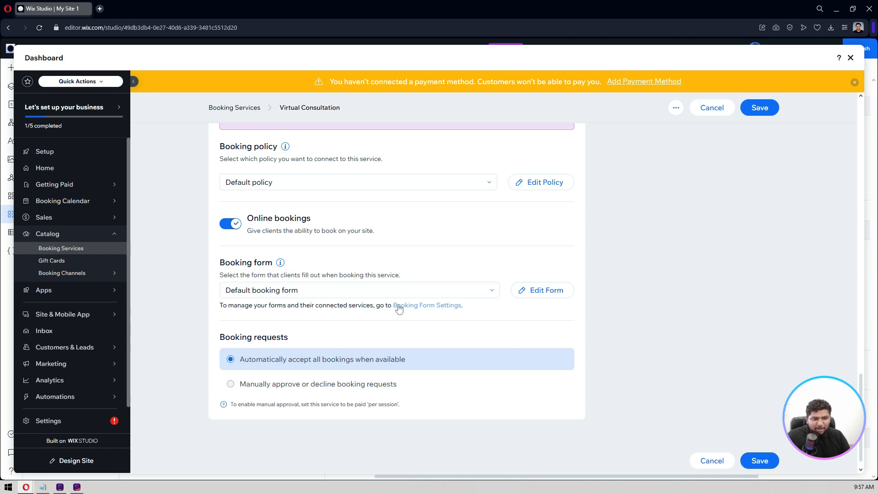
scroll(399, 308, up, 15)
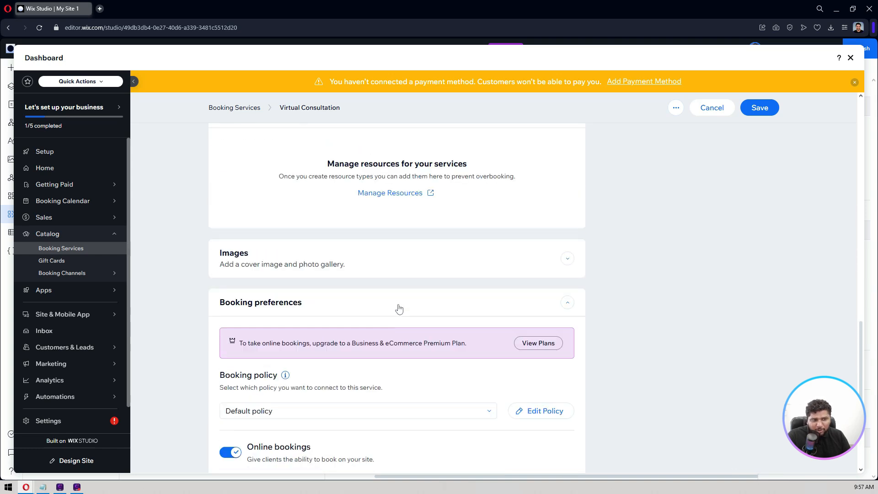
scroll(399, 309, up, 1)
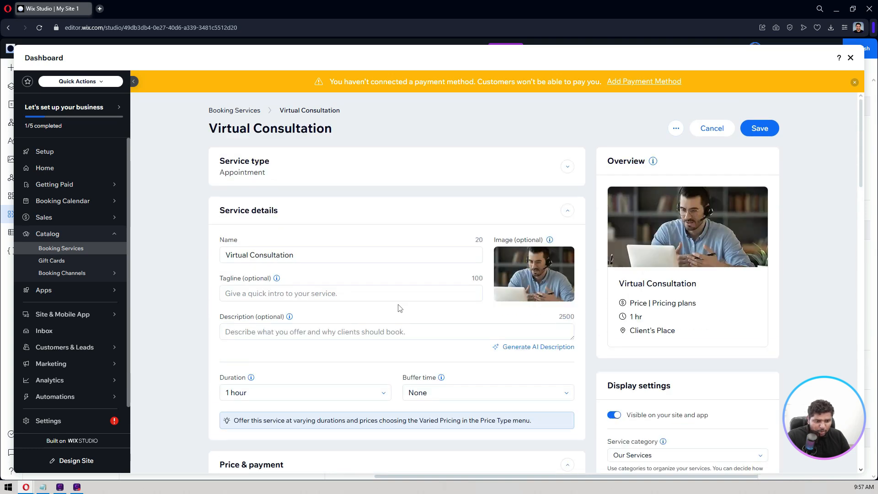
Set the fixed price per session to ₹150, save the Virtual Consultation service without a plan and return to the site editor.
click(765, 136)
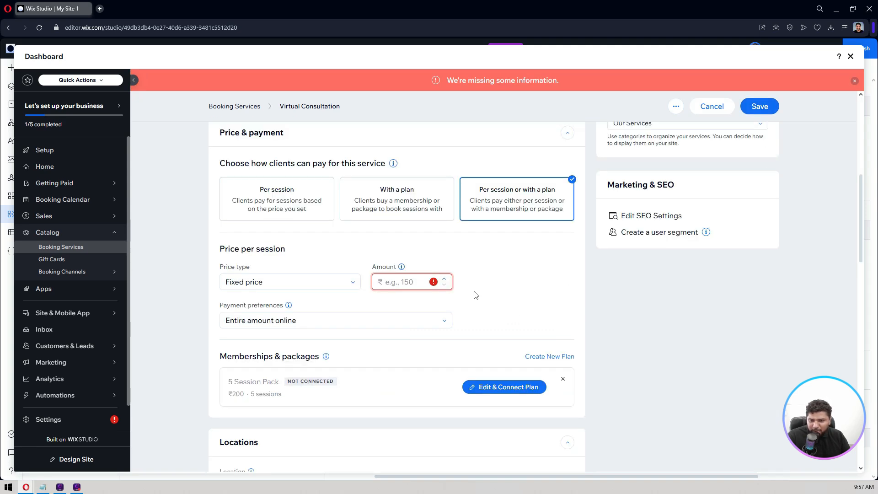
text(150)
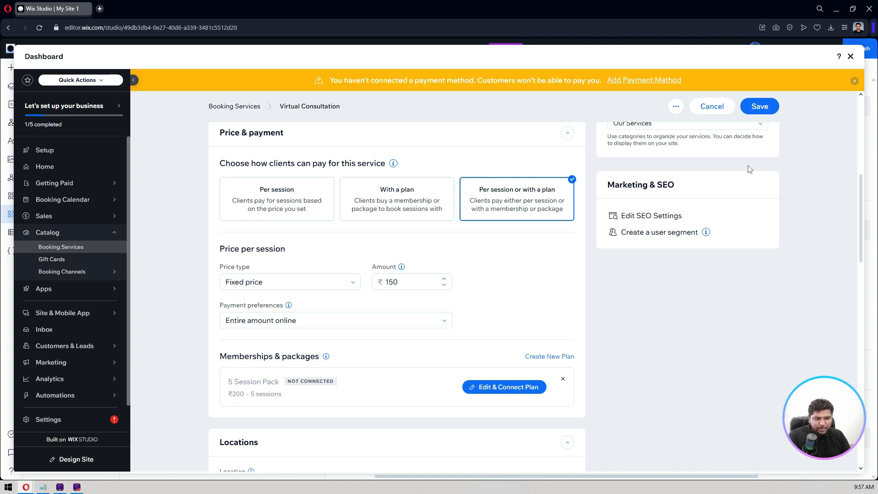
click(757, 108)
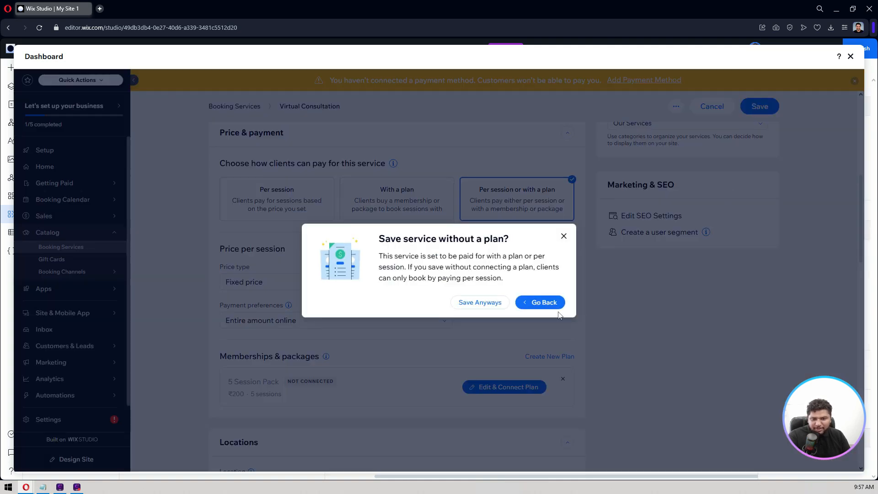
click(497, 306)
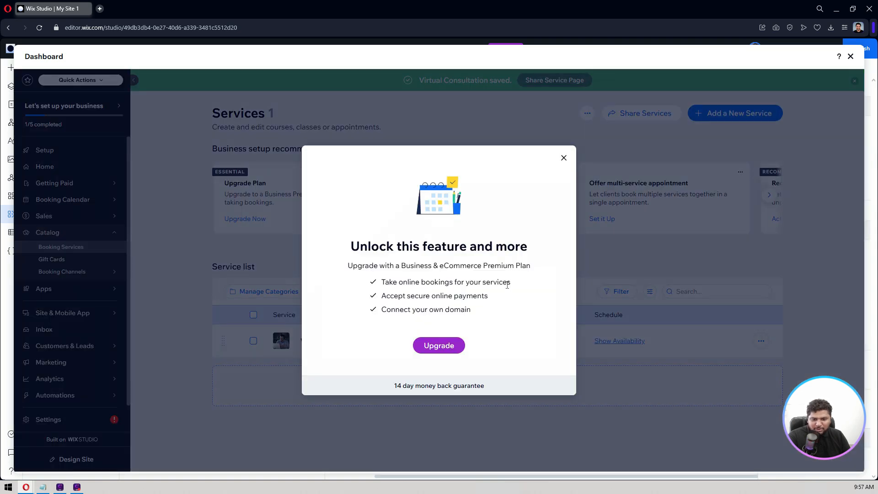
click(563, 158)
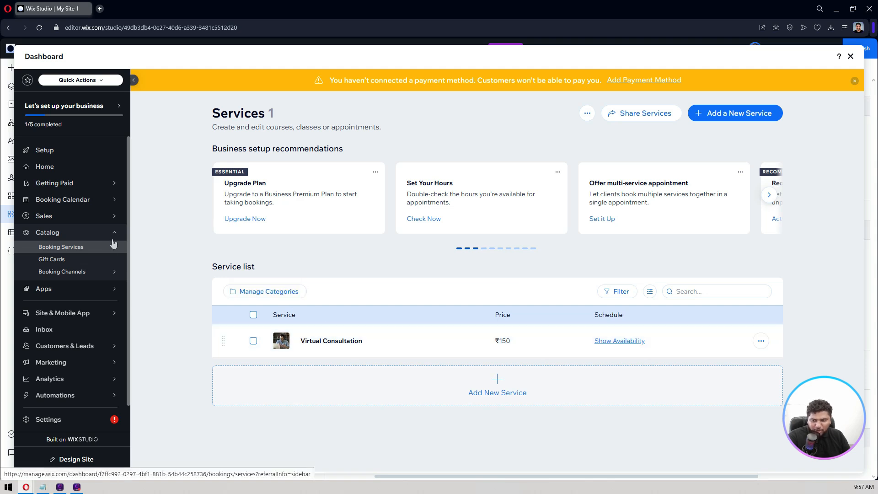
click(851, 57)
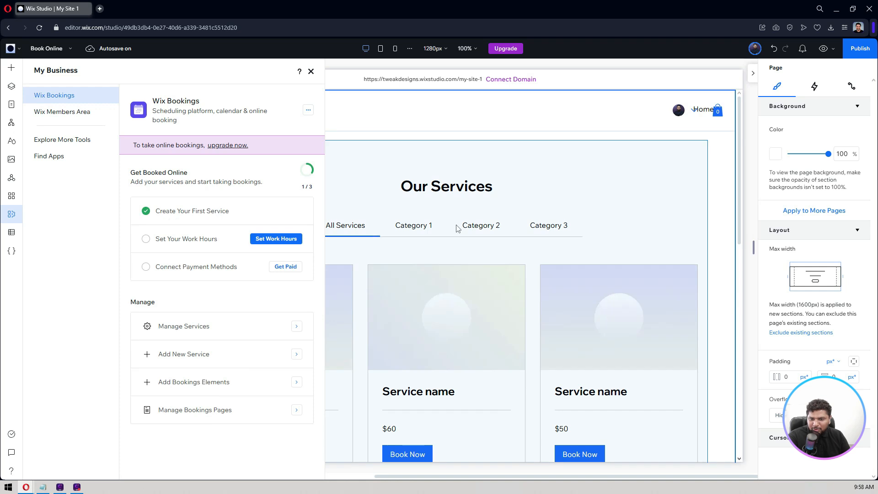
Save the default booking hours as 10:00 am to 6:00 pm, Monday to Friday, and return to the Book Online page.
click(271, 239)
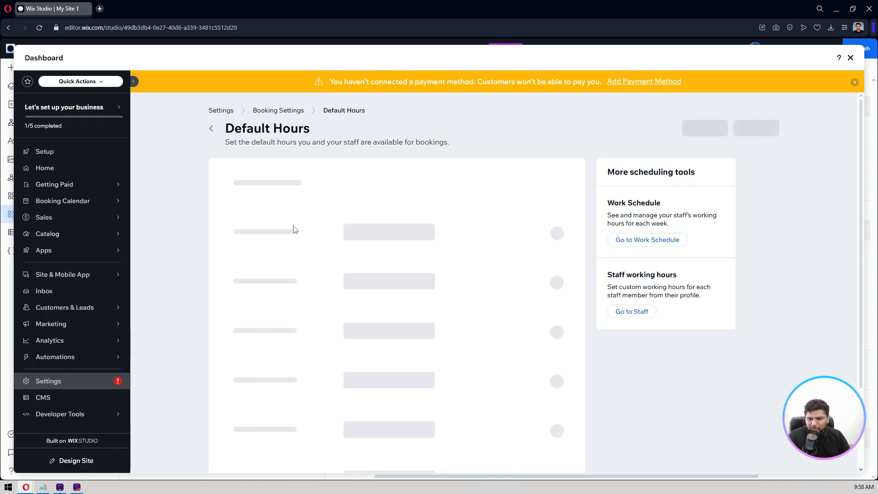
scroll(165, 265, down, 2)
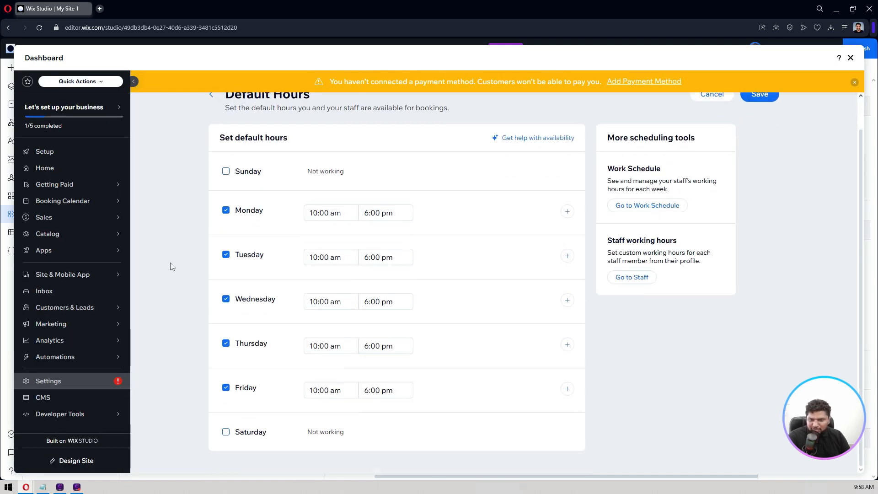
scroll(457, 219, up, 2)
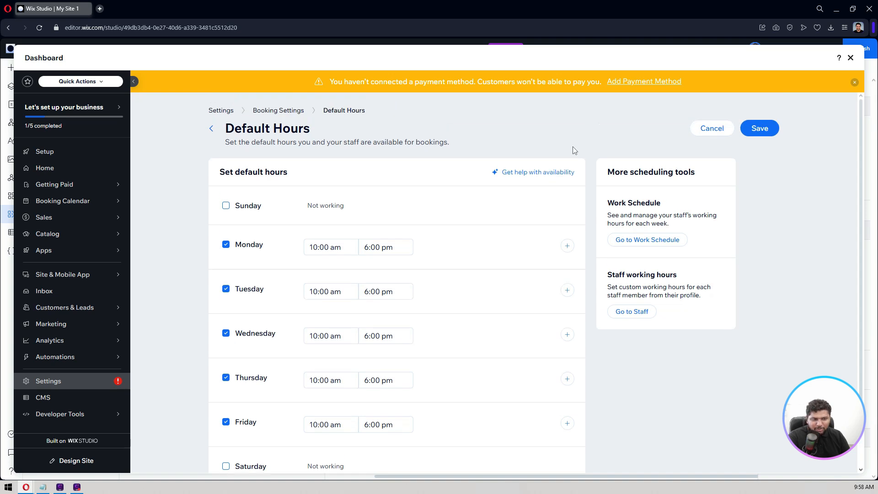
click(750, 133)
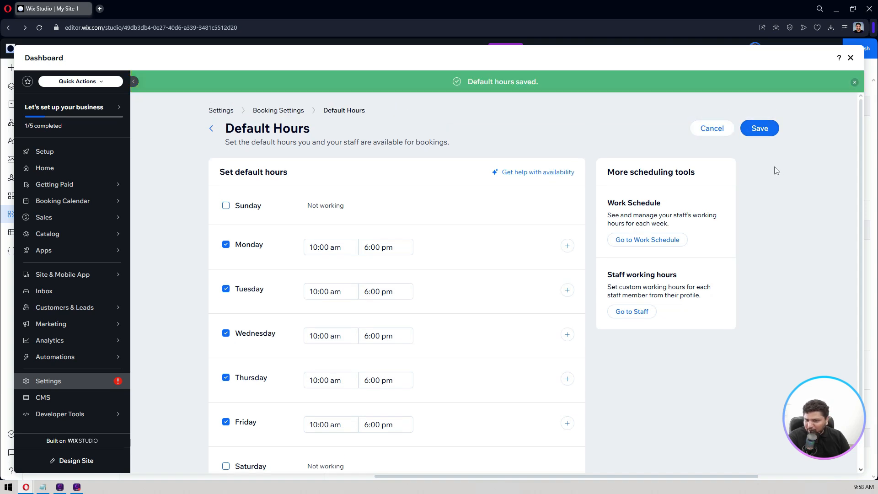
click(851, 58)
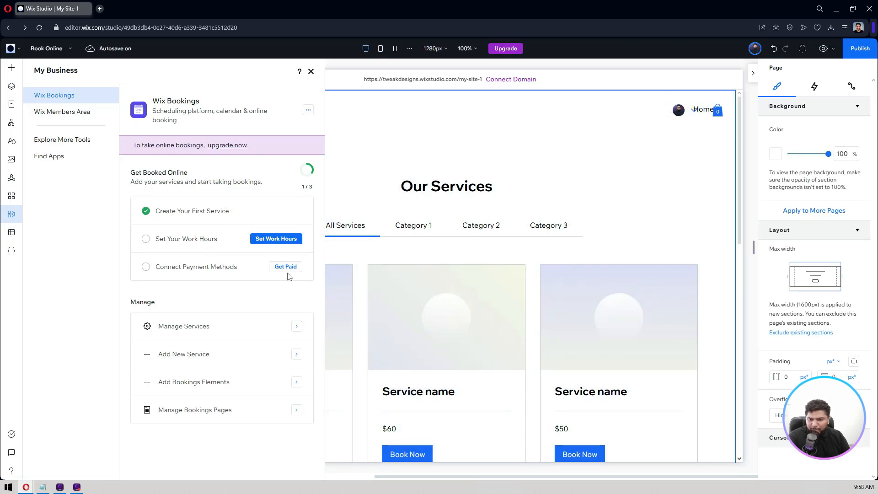
click(11, 213)
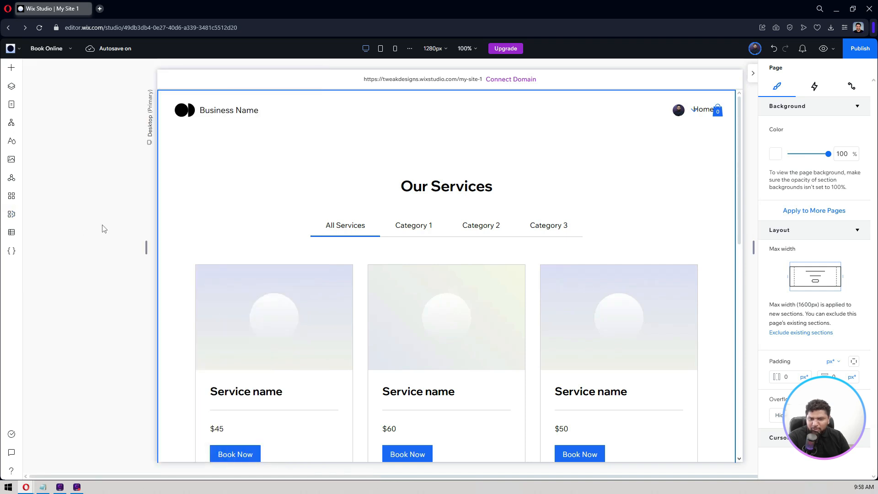
Look over the Book Online service list and briefly open its service management dashboard.
click(346, 236)
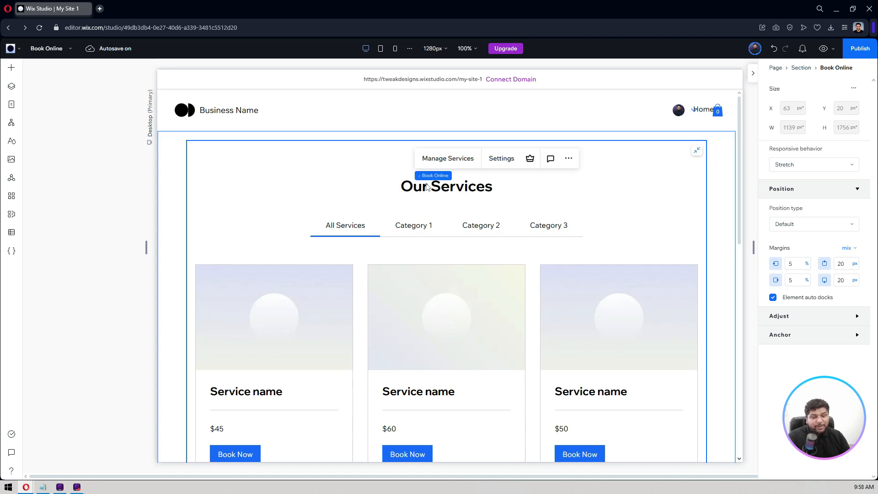
scroll(402, 200, down, 9)
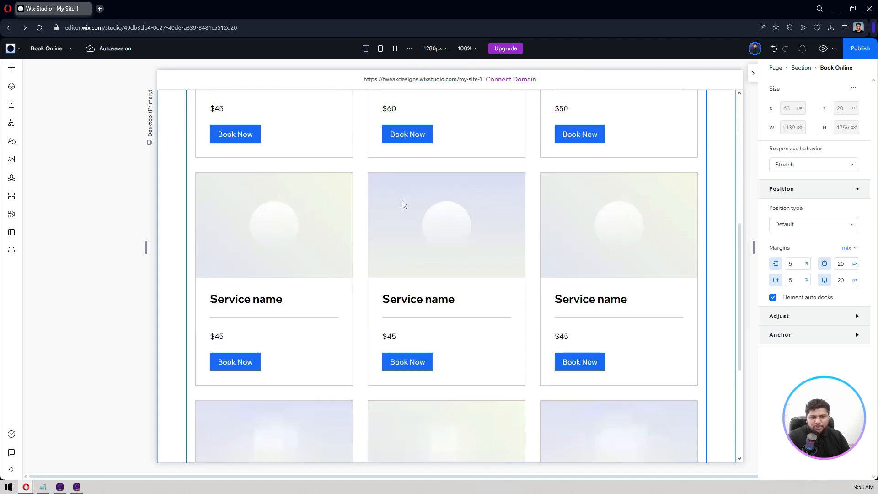
scroll(403, 204, up, 1)
scroll(402, 204, up, 3)
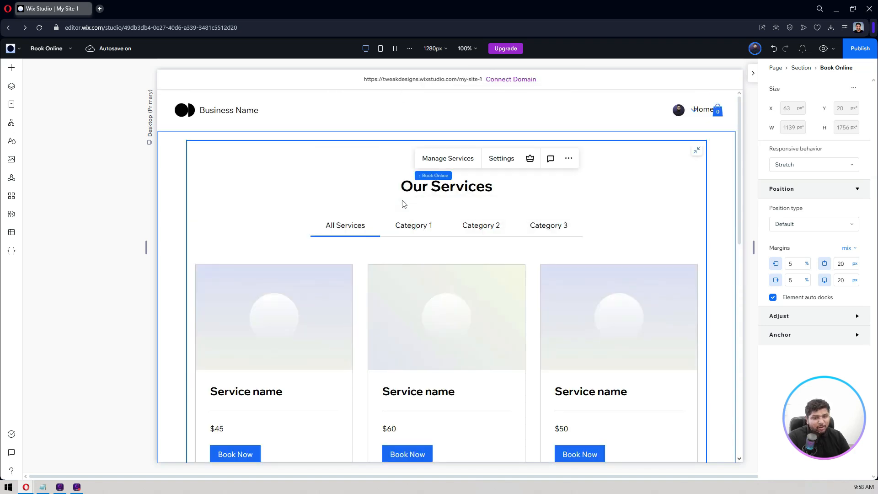
click(458, 162)
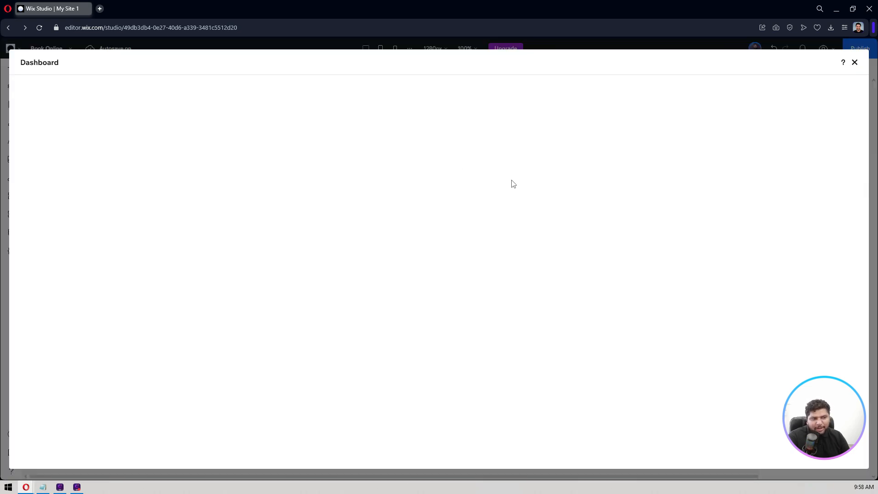
click(855, 63)
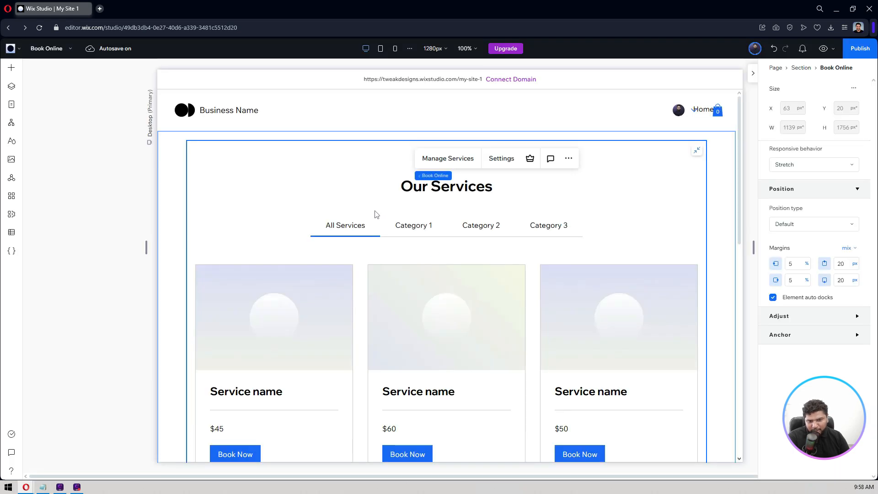
Hide both the title and the tabs of the Book Online service list in its display settings.
click(494, 162)
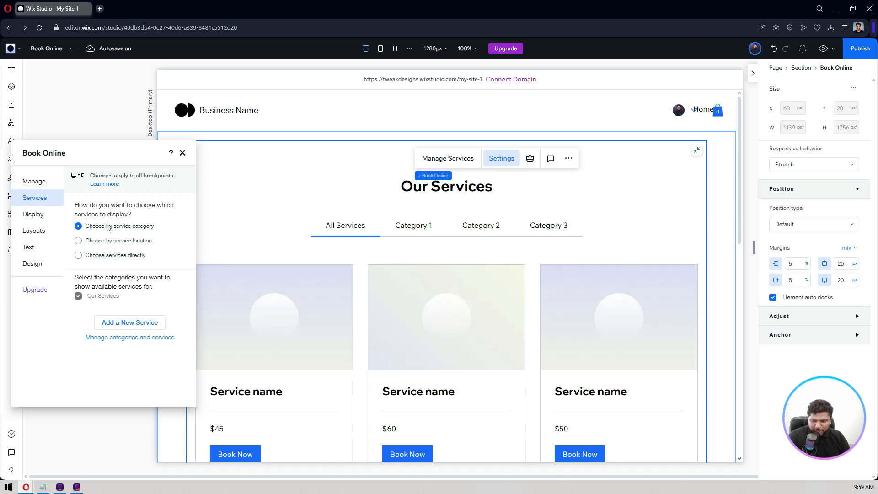
click(40, 214)
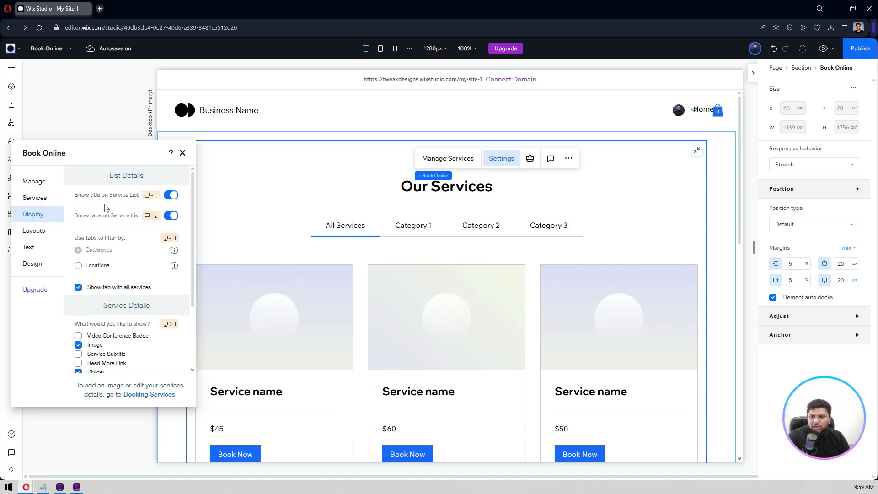
click(169, 196)
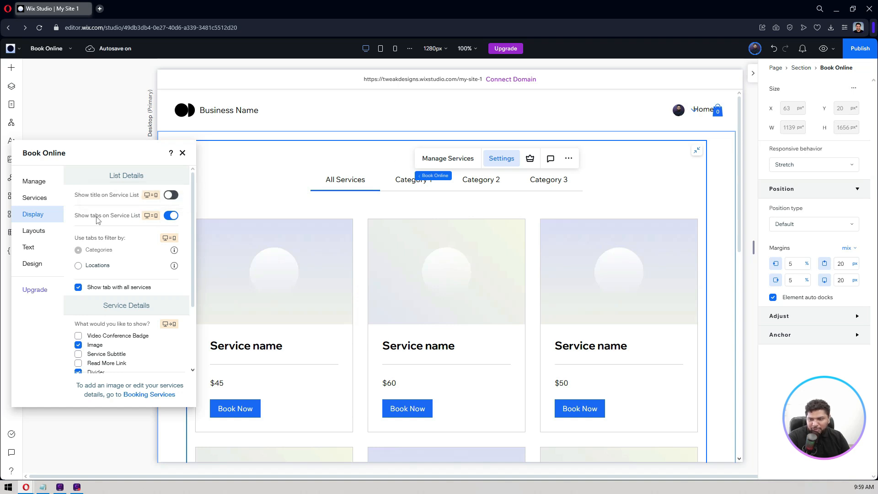
click(173, 216)
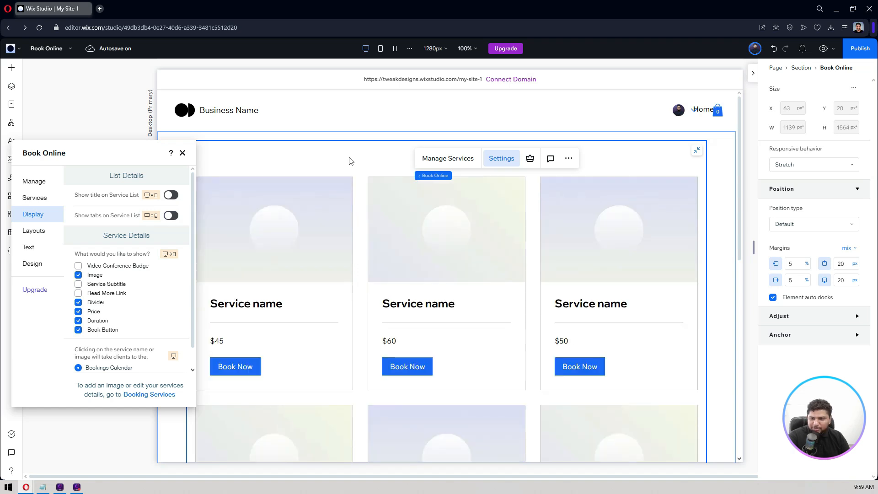
Show the video conference badge and hide the divider in the displayed service details.
click(89, 268)
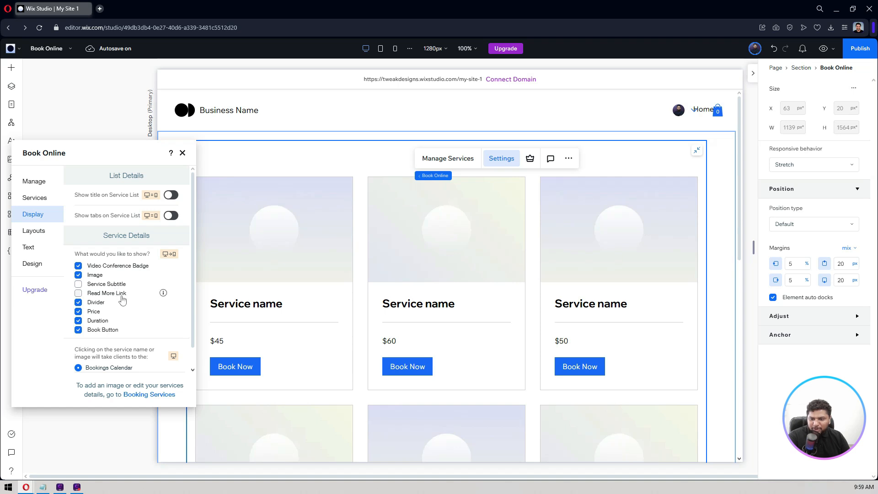
scroll(122, 300, down, 1)
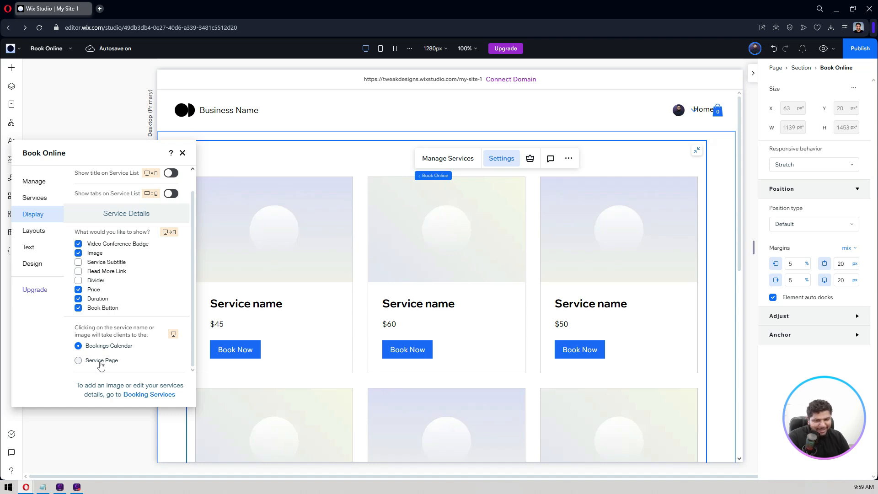
click(44, 51)
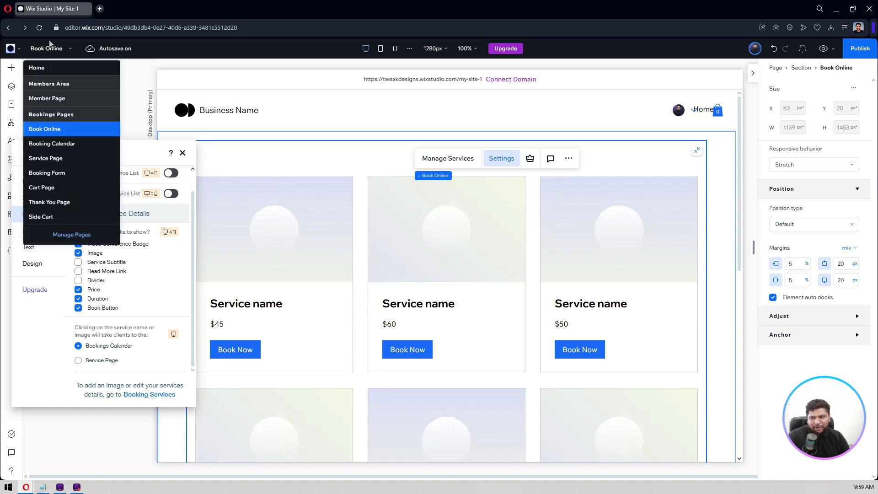
click(176, 300)
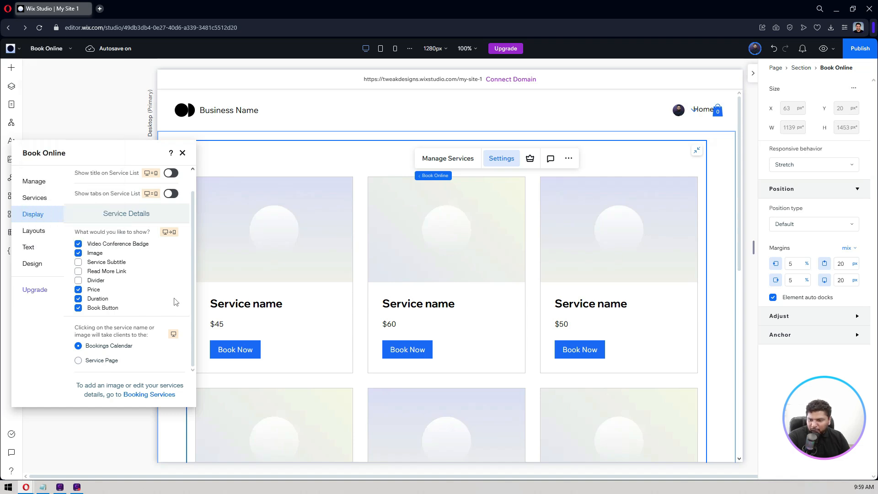
Compare the Side by Side, Strip and Overlapping layouts for the service list and apply Side by Side.
click(43, 235)
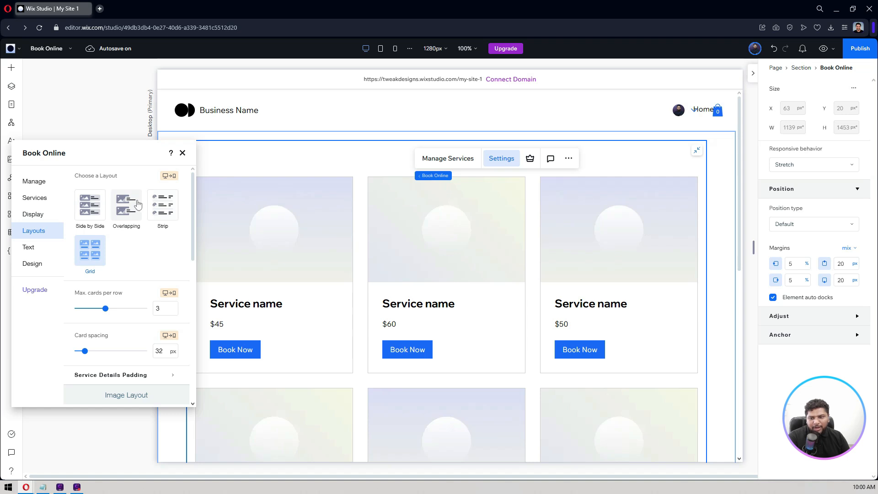
click(82, 216)
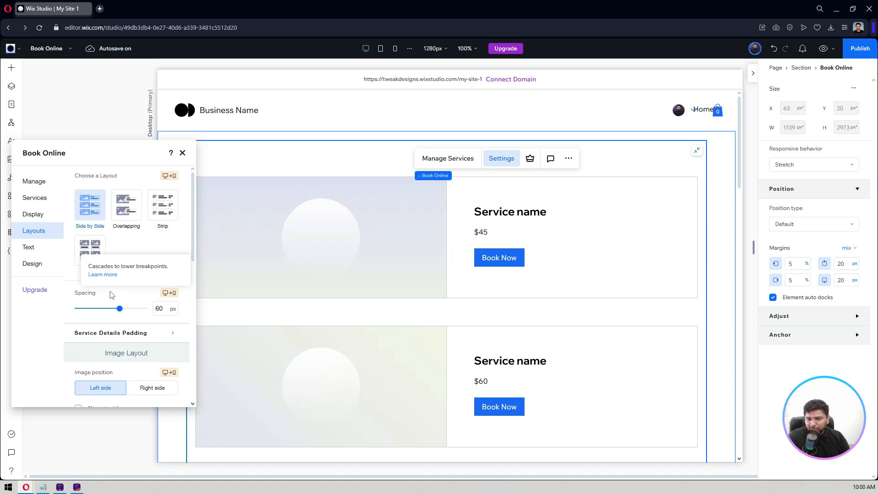
click(164, 206)
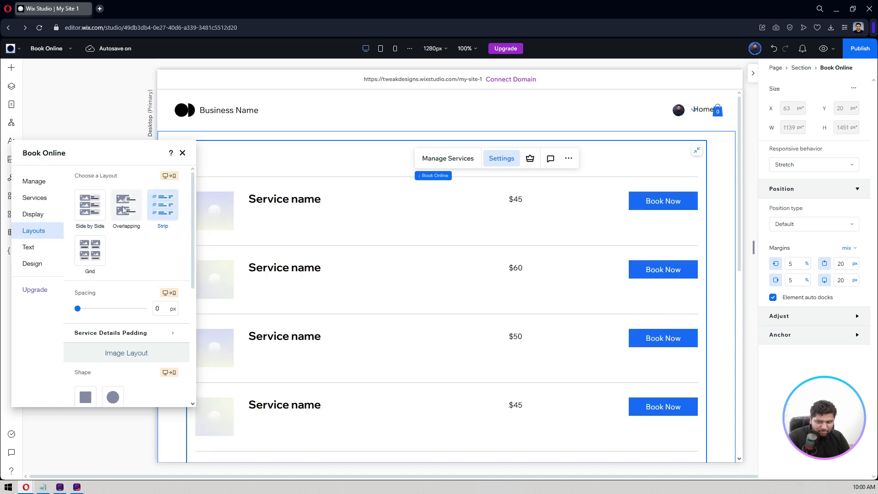
click(123, 208)
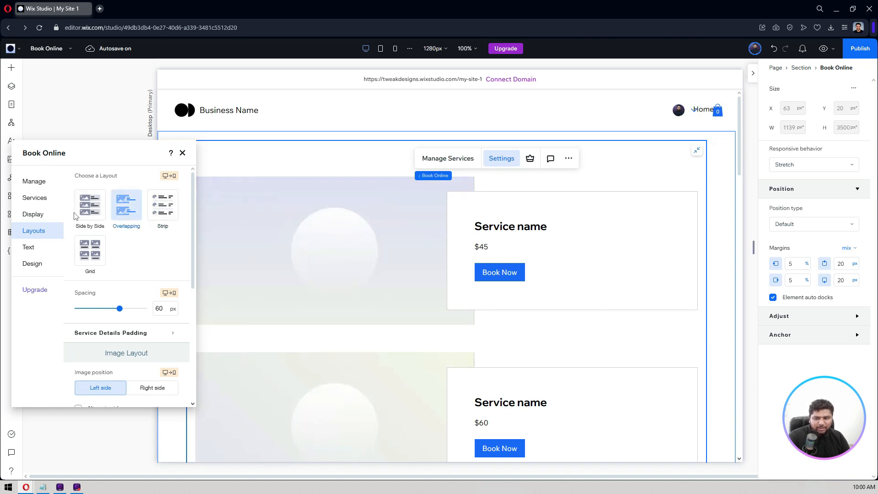
click(90, 205)
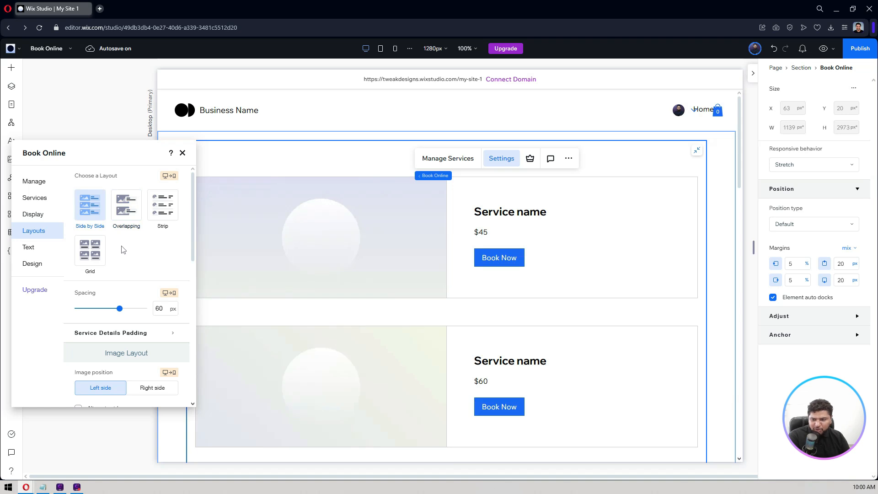
Set the spacing between services in the Side by Side layout to 40 px.
scroll(123, 250, down, 1)
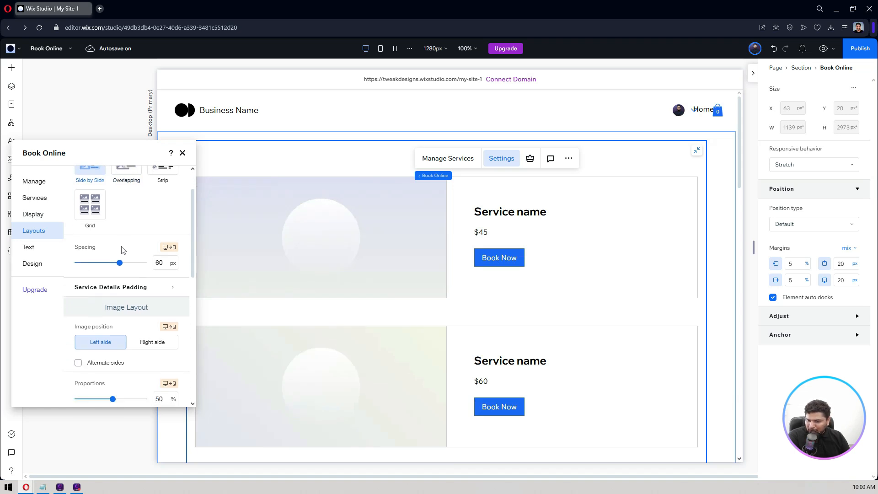
click(163, 270)
text(40)
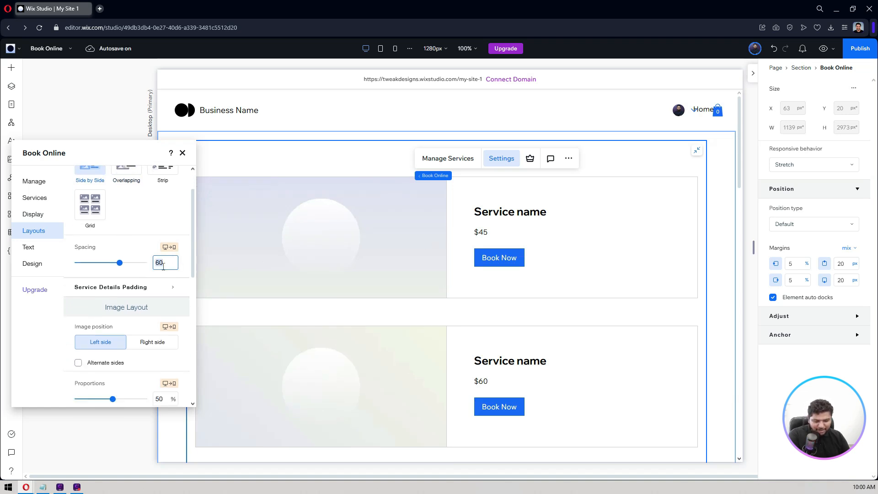
key(Return)
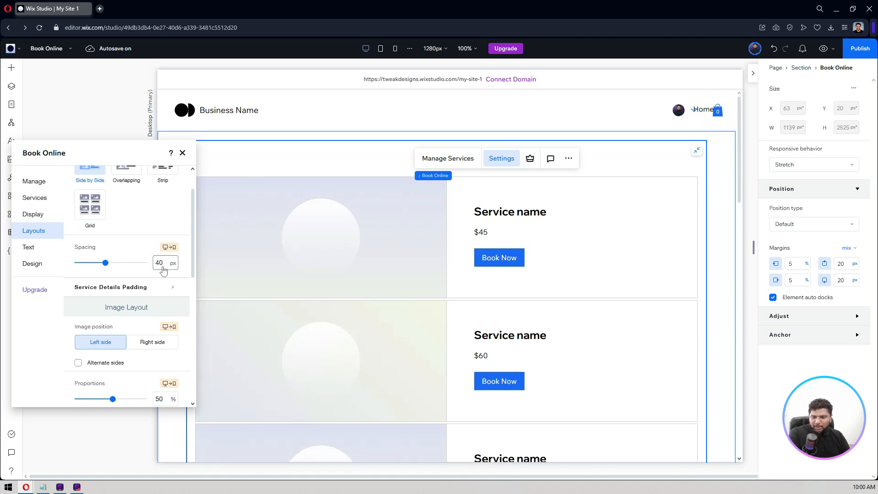
click(163, 265)
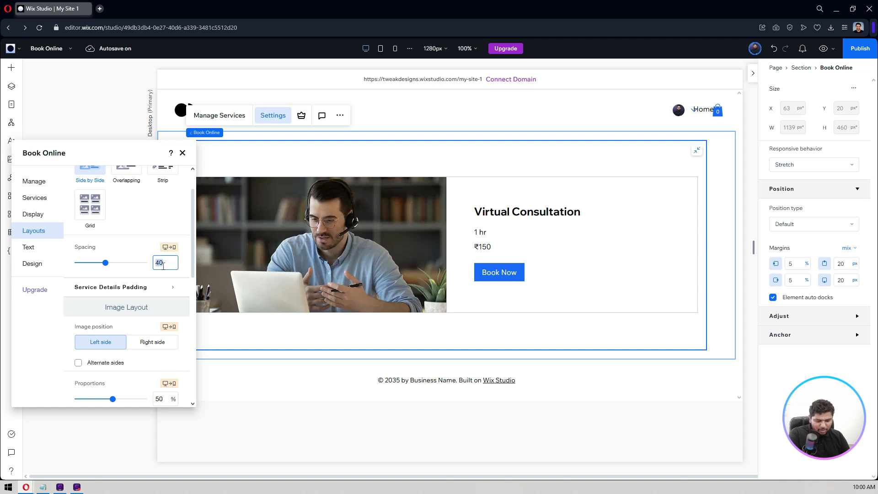
click(139, 239)
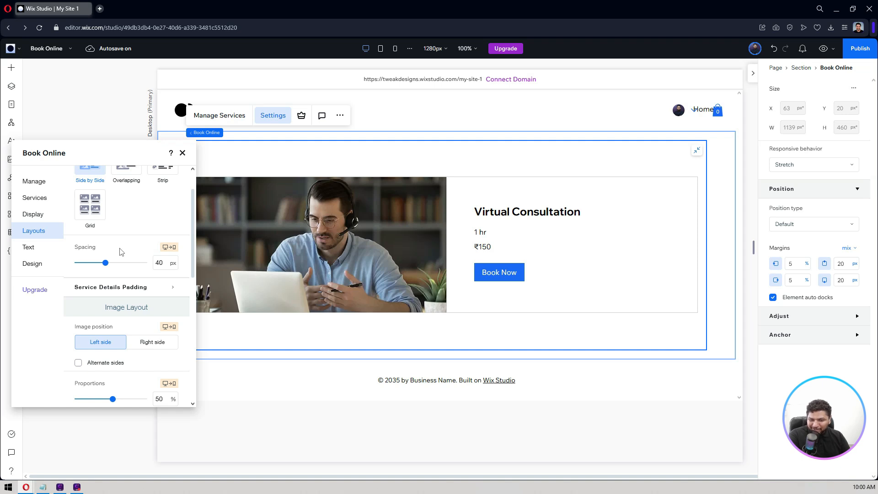
Preview the service image on the right side and restore its position to the left side.
scroll(124, 251, down, 2)
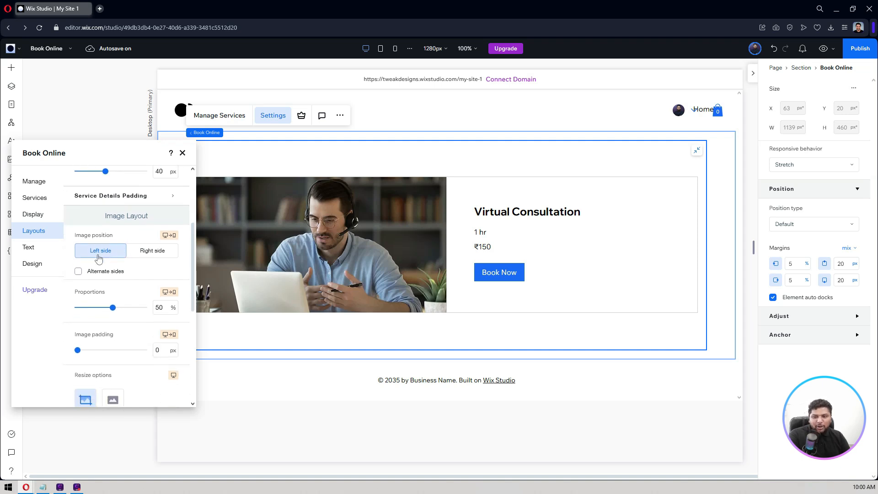
click(166, 257)
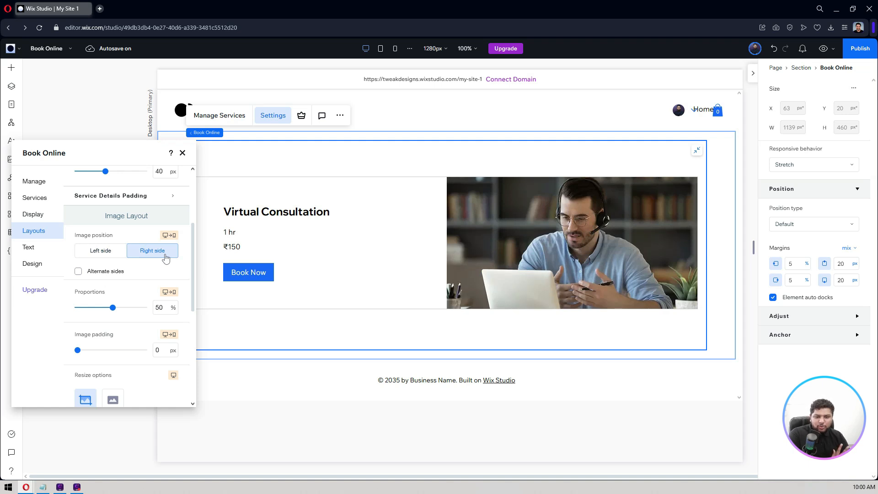
click(105, 254)
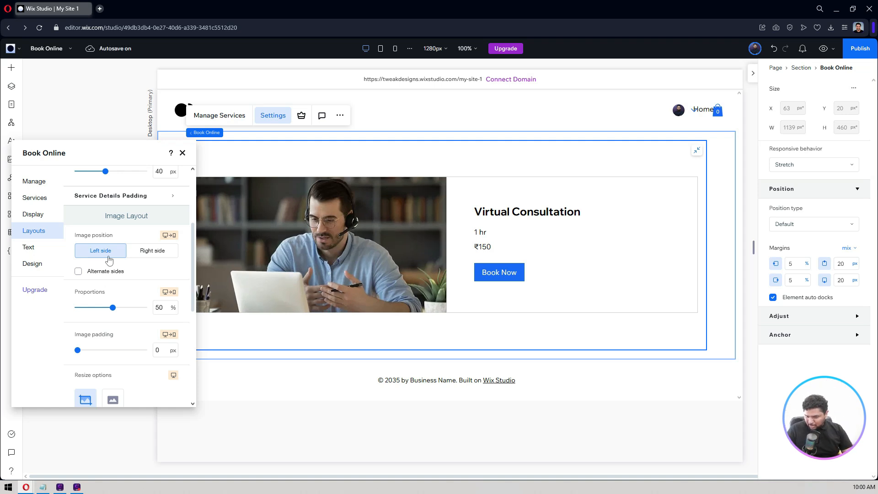
Preview centered and right-aligned service text in the Side by Side layout and restore the left alignment.
scroll(109, 260, down, 1)
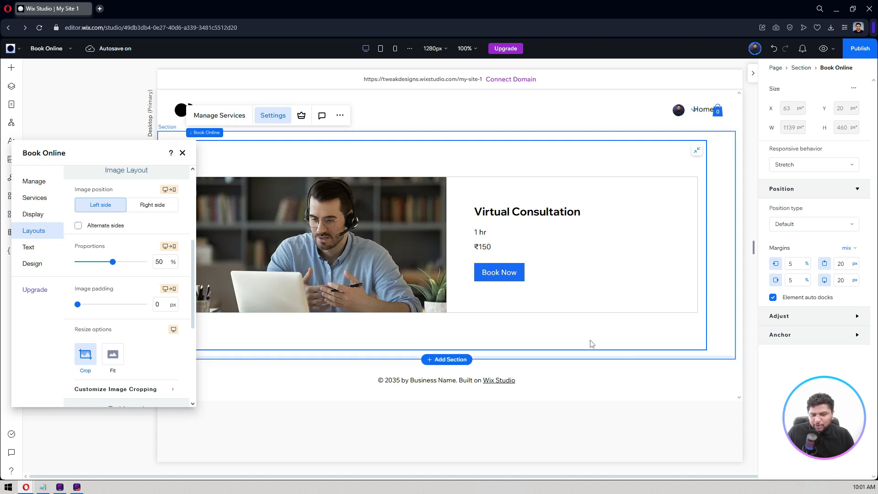
scroll(123, 284, down, 1)
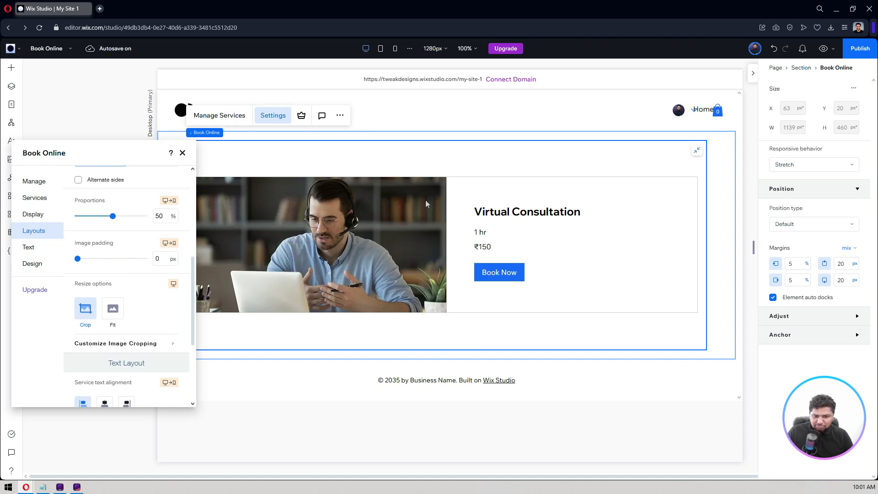
scroll(123, 253, down, 2)
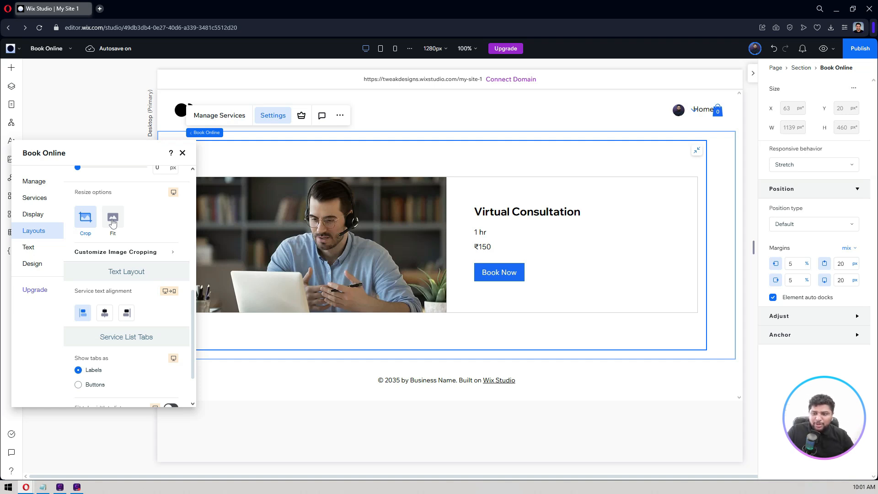
scroll(170, 238, down, 1)
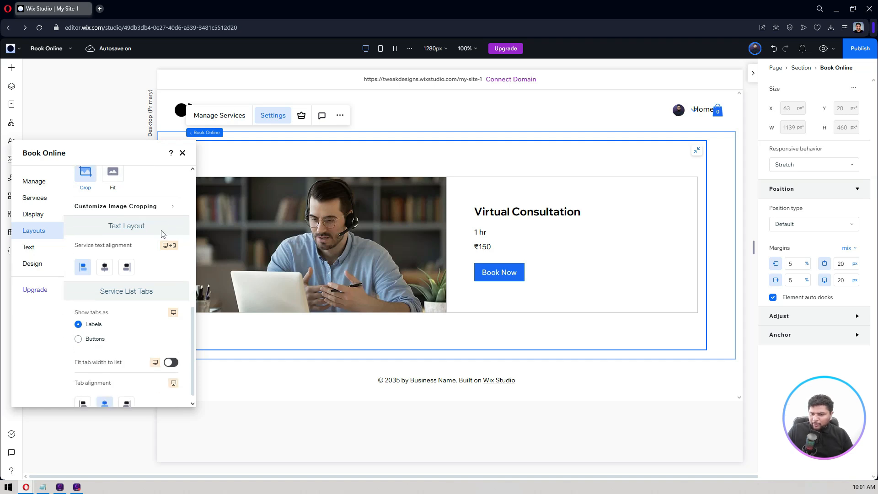
click(104, 267)
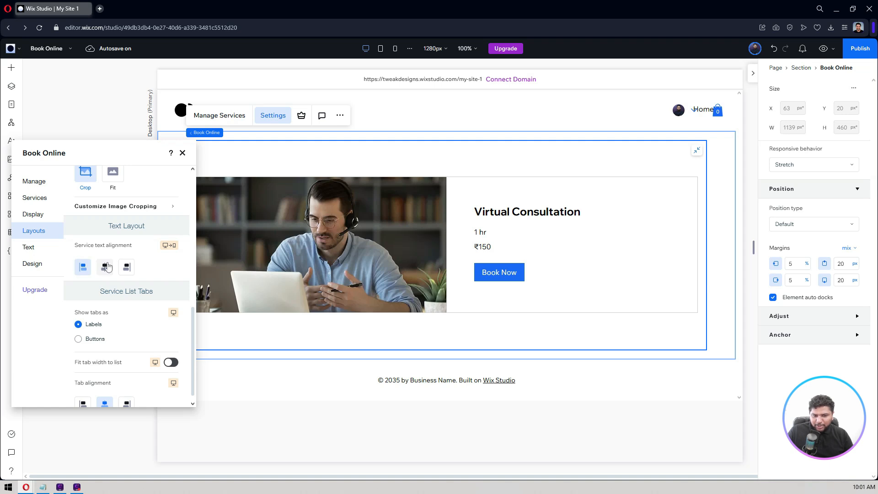
click(126, 269)
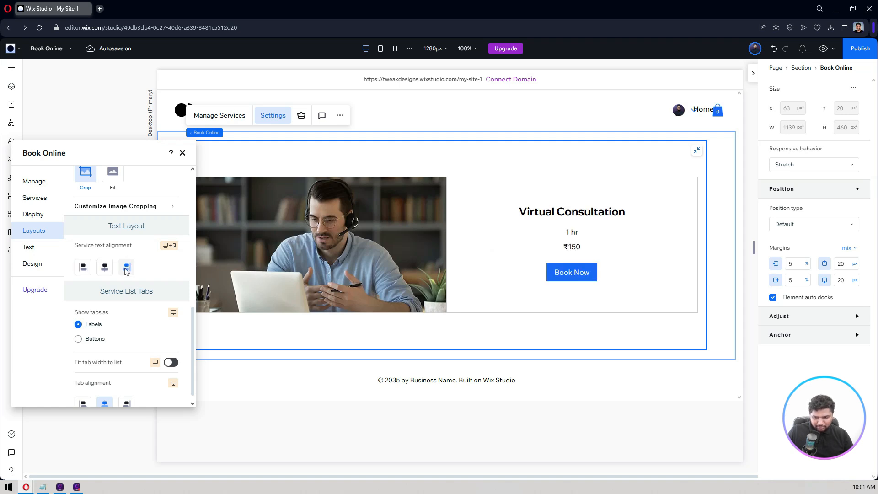
click(85, 270)
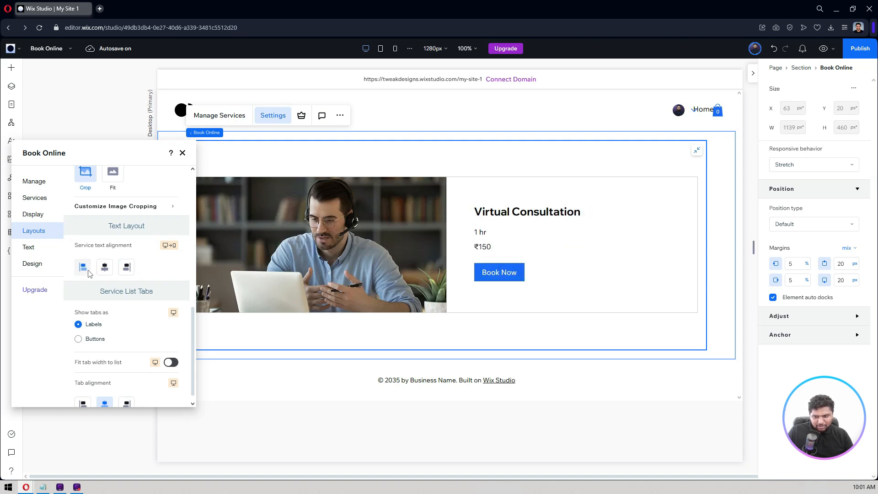
click(125, 270)
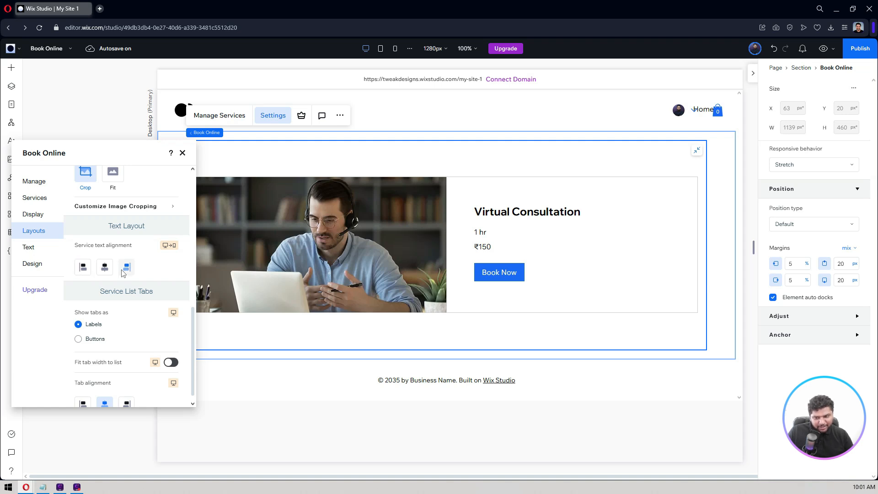
click(83, 270)
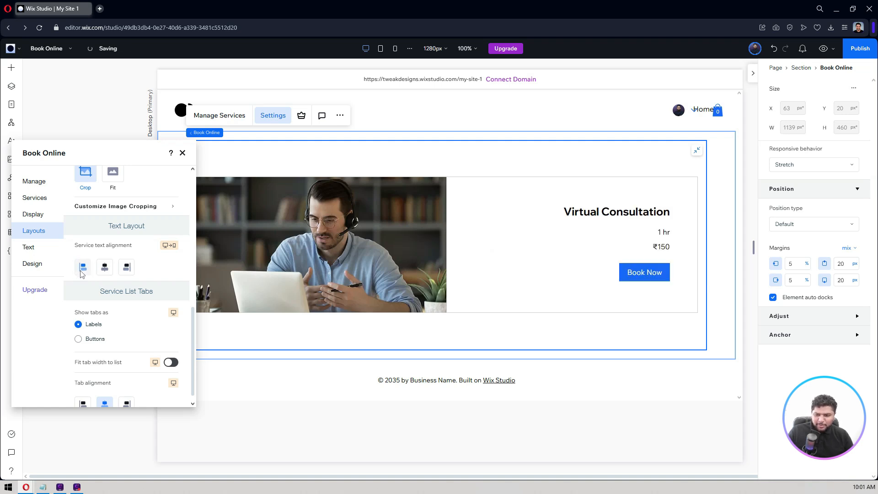
scroll(118, 265, down, 1)
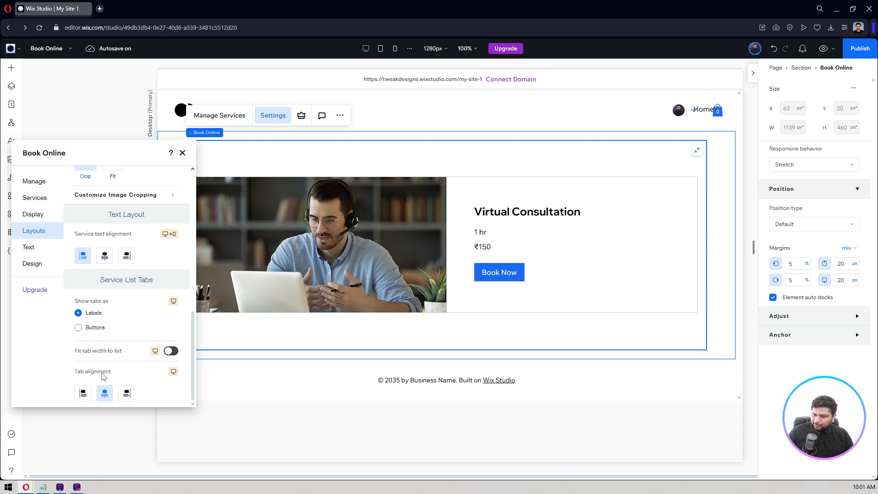
Change the Book Online button text to "Schedule Now".
click(29, 251)
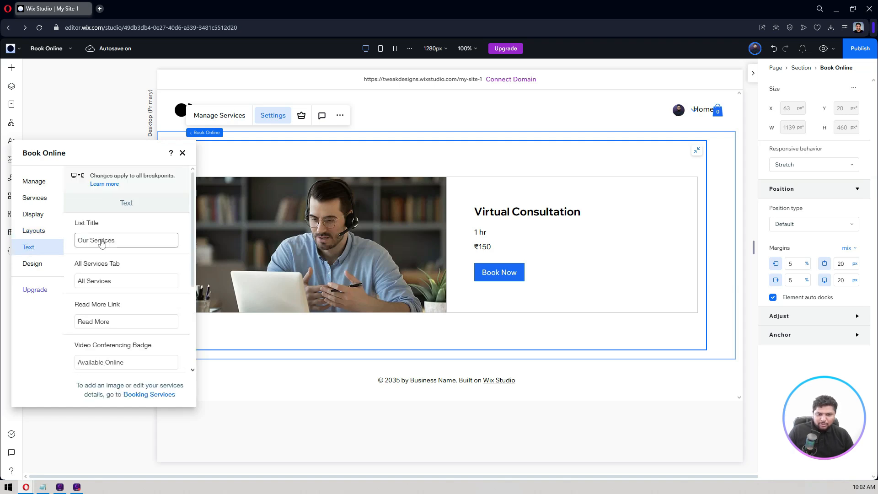
scroll(130, 242, down, 1)
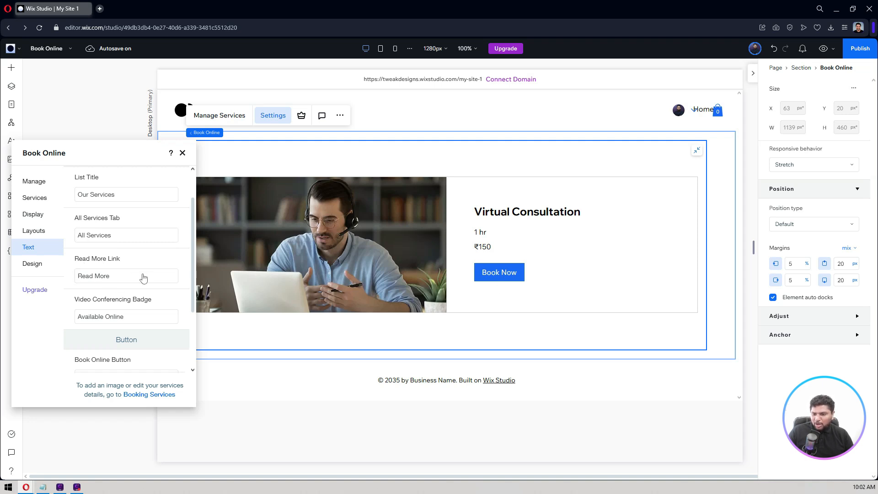
scroll(131, 251, down, 1)
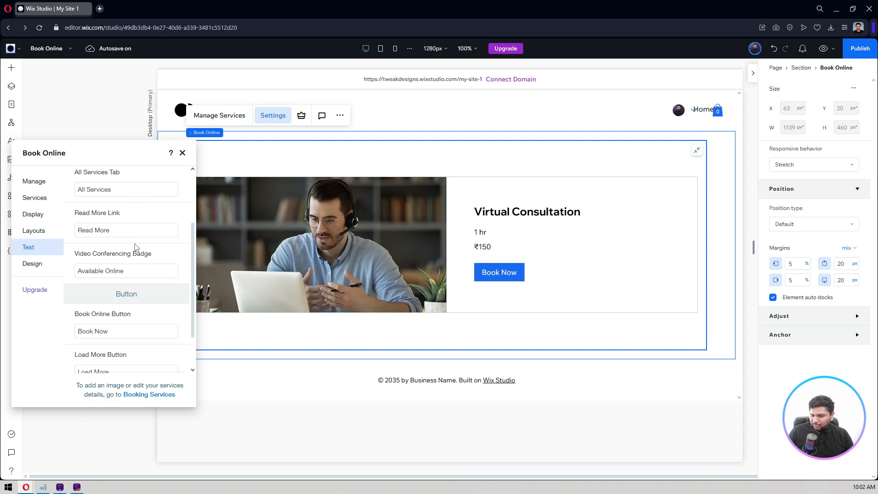
scroll(119, 277, down, 1)
click(110, 281)
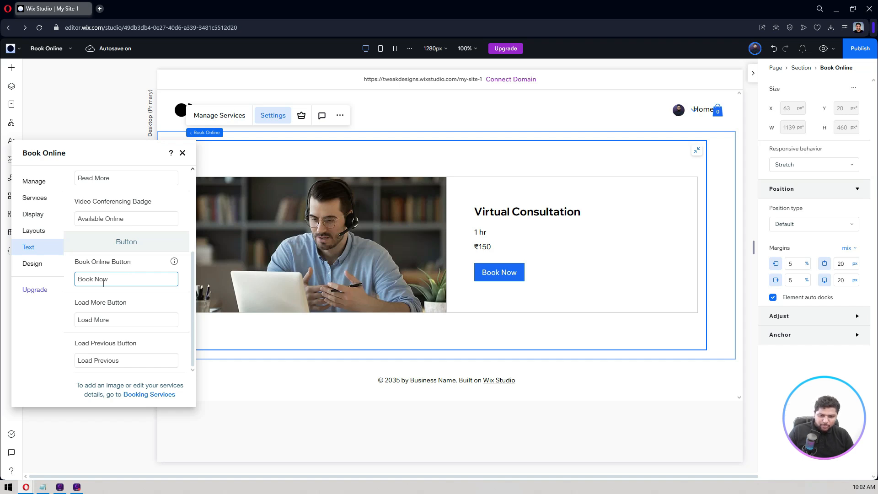
key(ctrl+a)
text(Schedule Now)
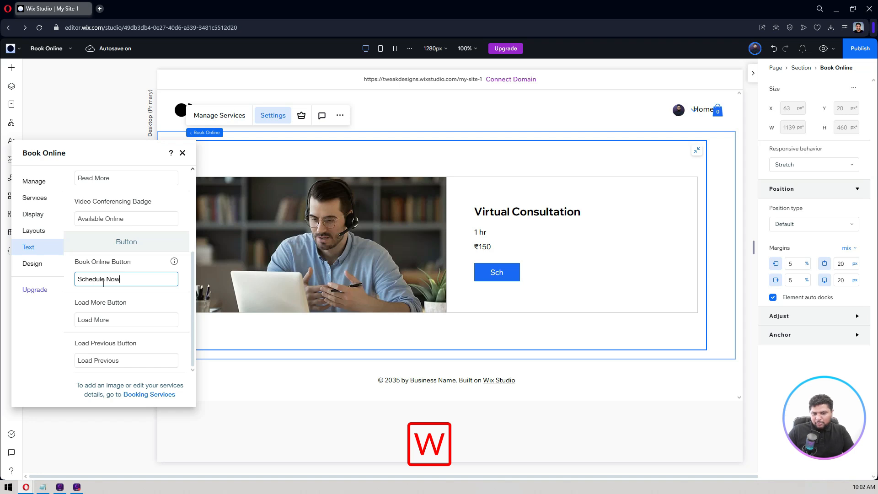
key(Return)
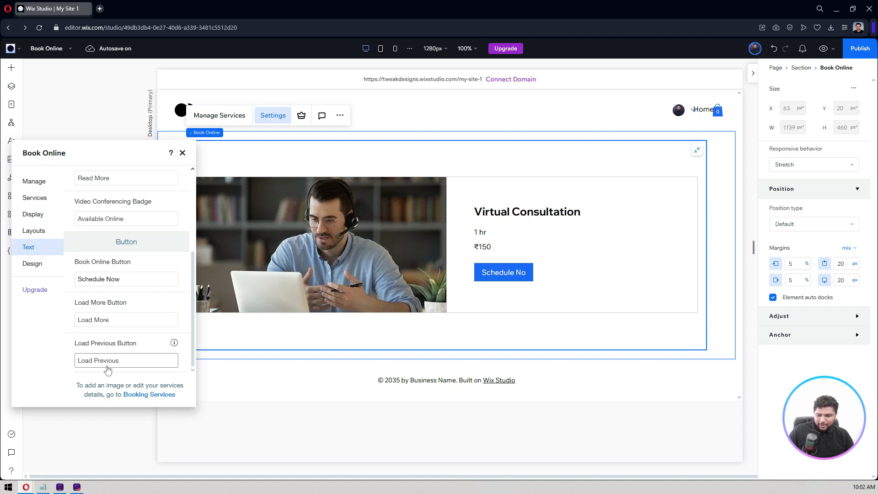
Set the general background of the service list to the light gray theme color Color 2 (#F0F0F0).
click(36, 264)
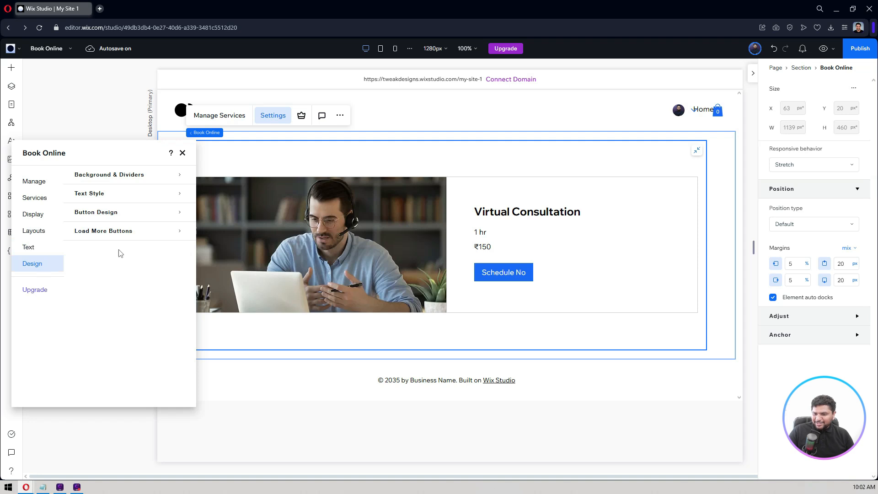
click(122, 181)
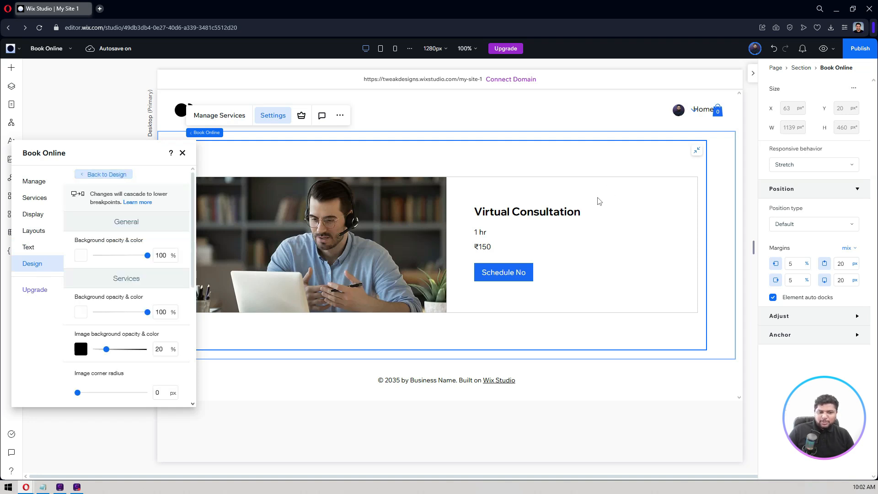
click(82, 256)
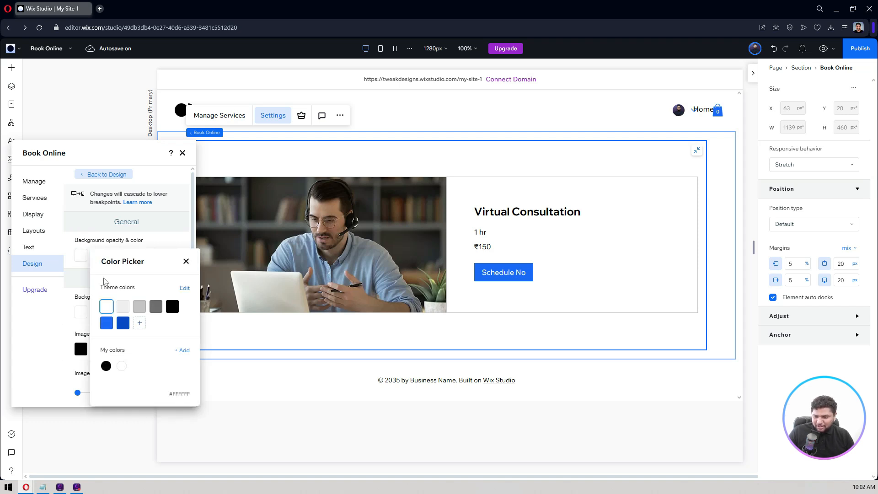
click(125, 310)
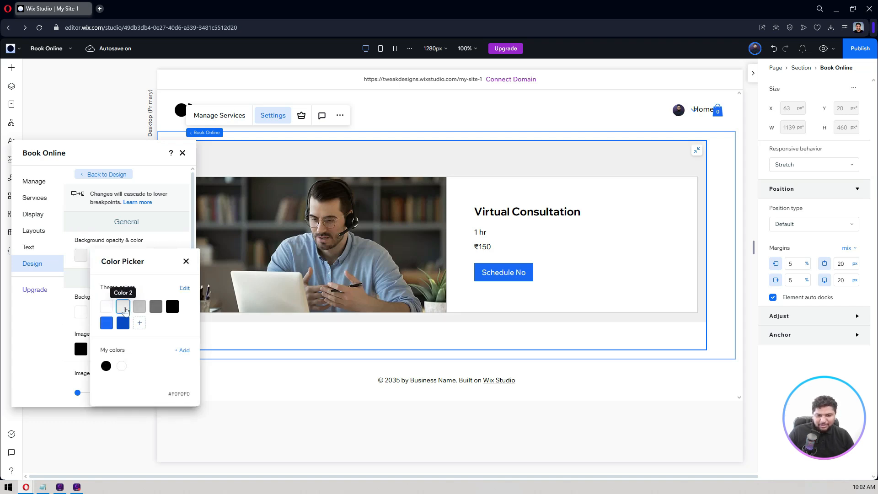
click(89, 247)
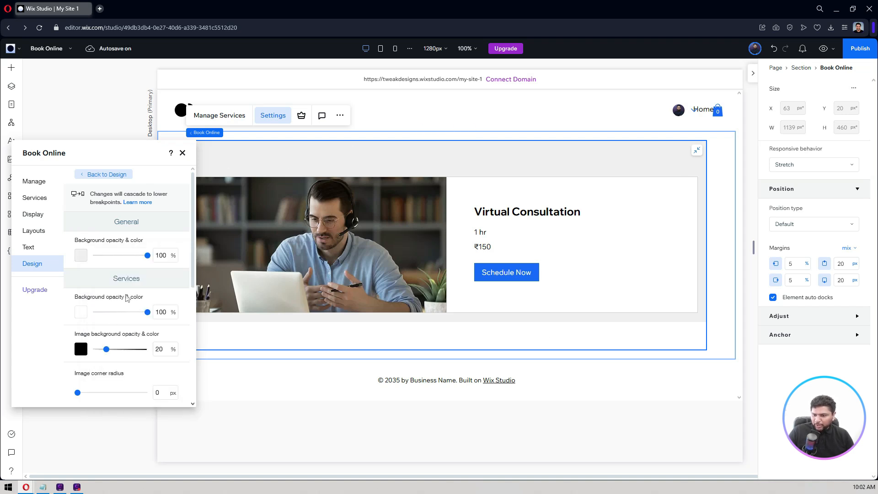
Restore the general background of the service list to the white theme color.
scroll(130, 288, down, 1)
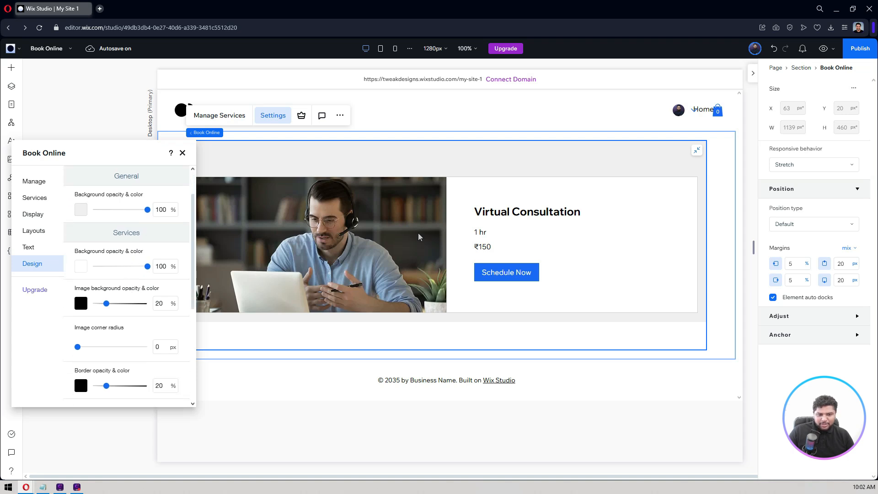
click(80, 270)
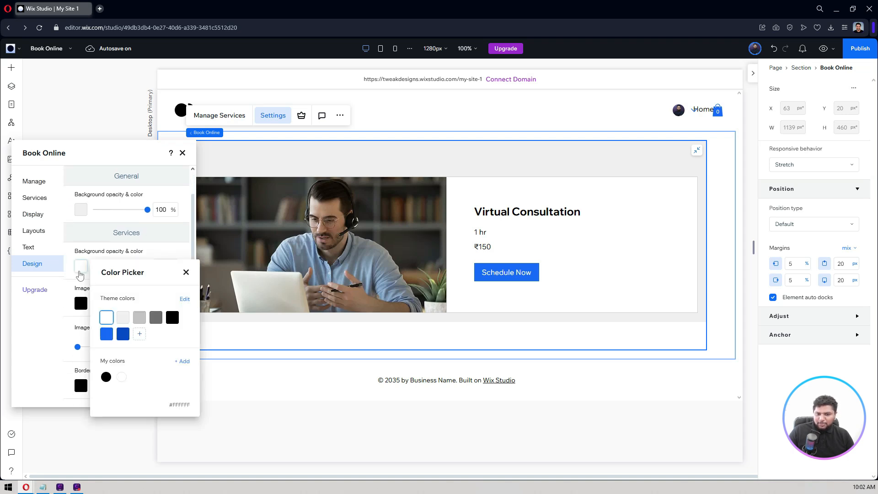
click(133, 254)
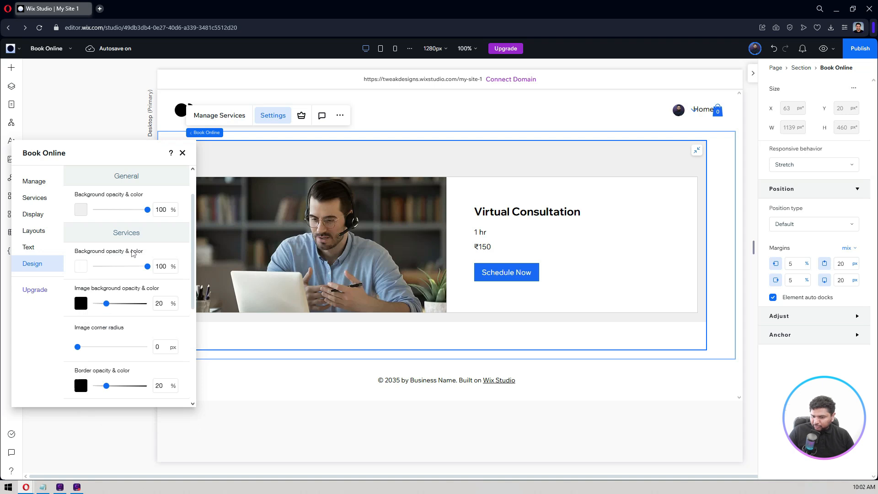
scroll(132, 253, up, 1)
click(81, 259)
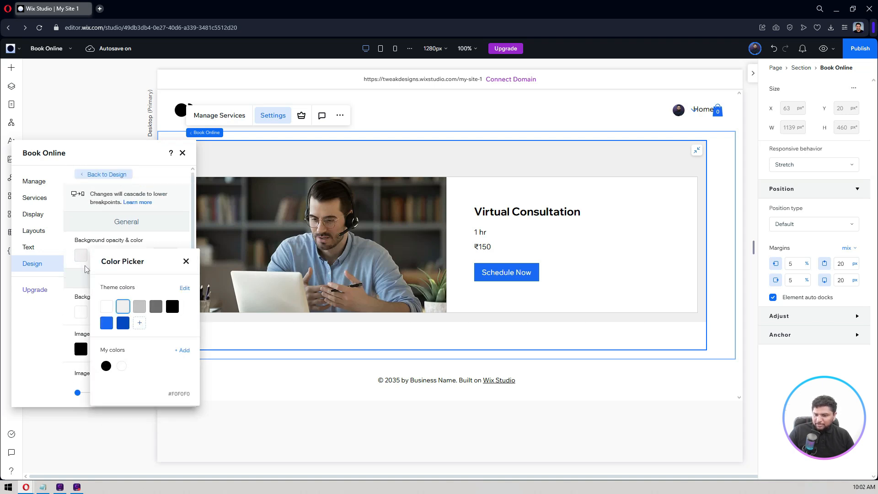
click(108, 305)
click(83, 317)
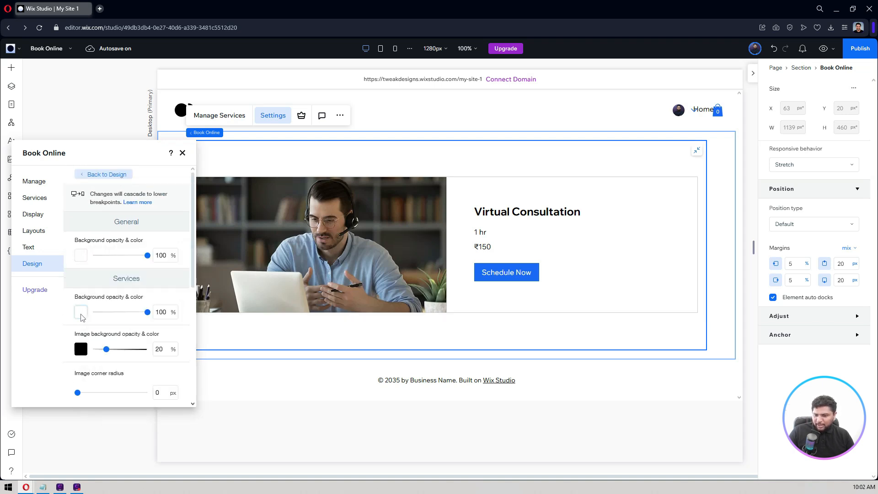
Set the background color of the services to the light gray theme color Color 2.
click(81, 317)
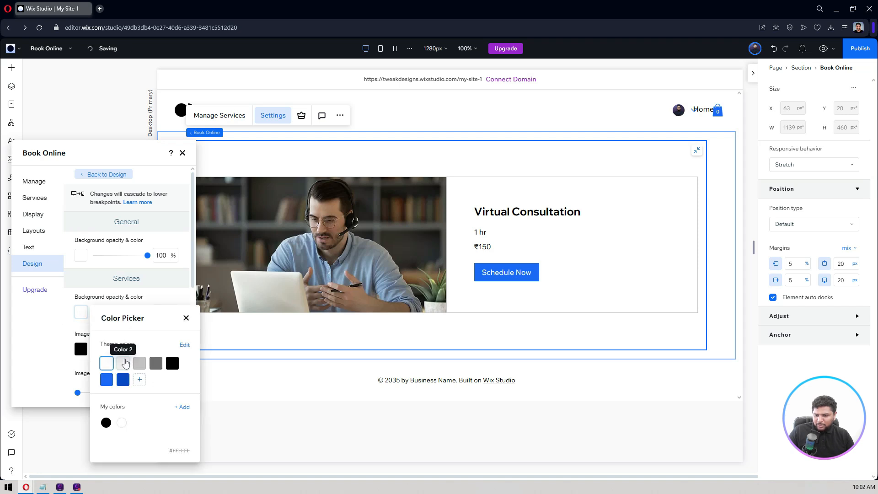
click(122, 363)
click(82, 300)
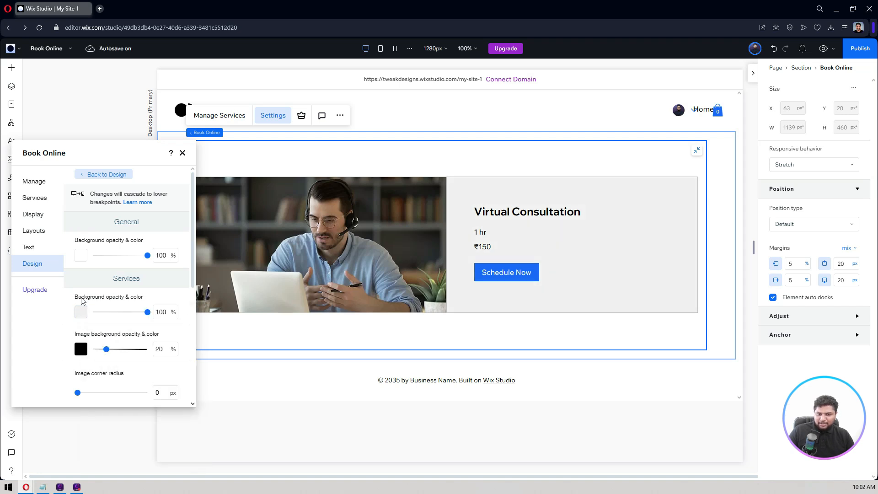
Try 40% and 20% opacity for the services background and settle on 10%.
scroll(91, 298, down, 1)
click(164, 264)
text(40)
key(Return)
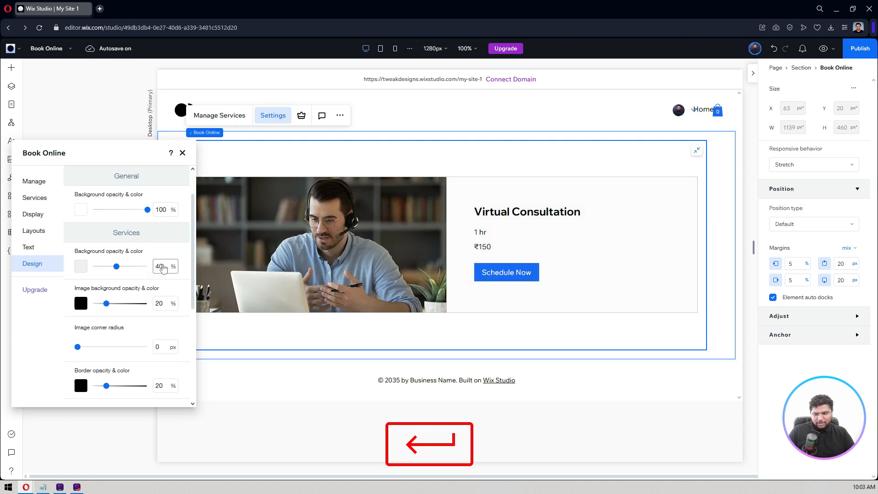
click(163, 266)
text(20)
key(Return)
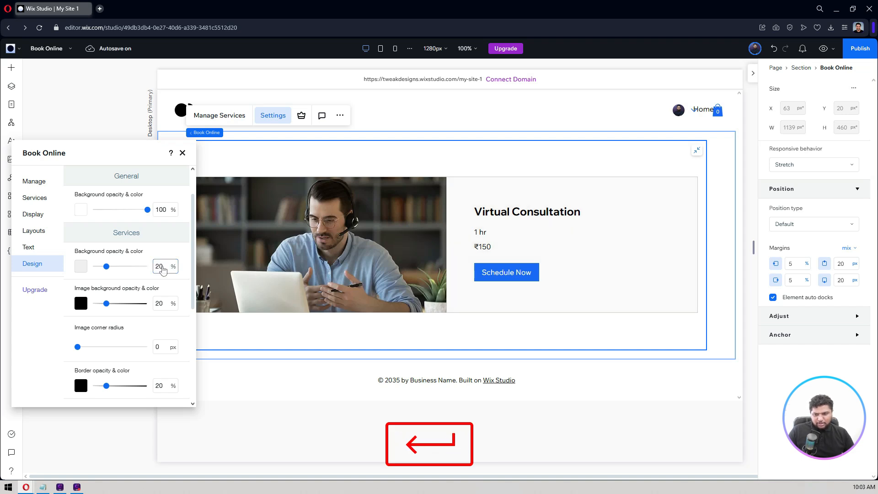
click(166, 268)
text(10)
key(Return)
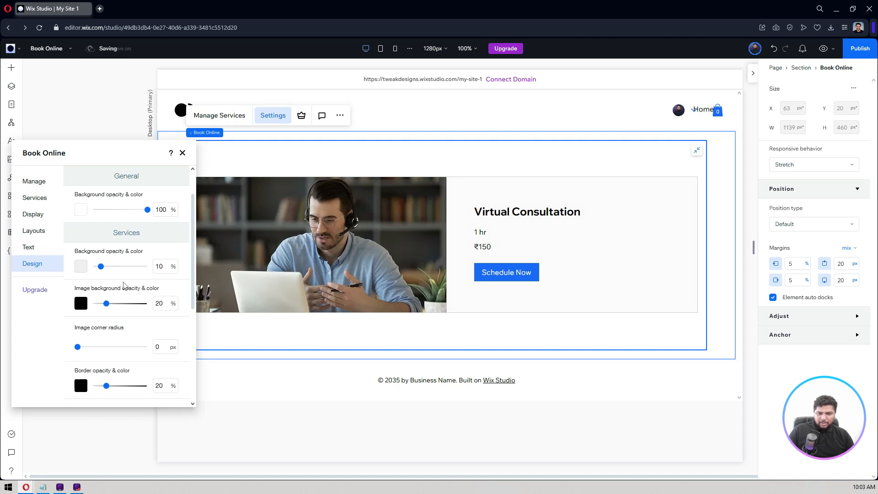
Try 10% and 5% opacity for the services border and settle on 8%.
scroll(124, 285, down, 1)
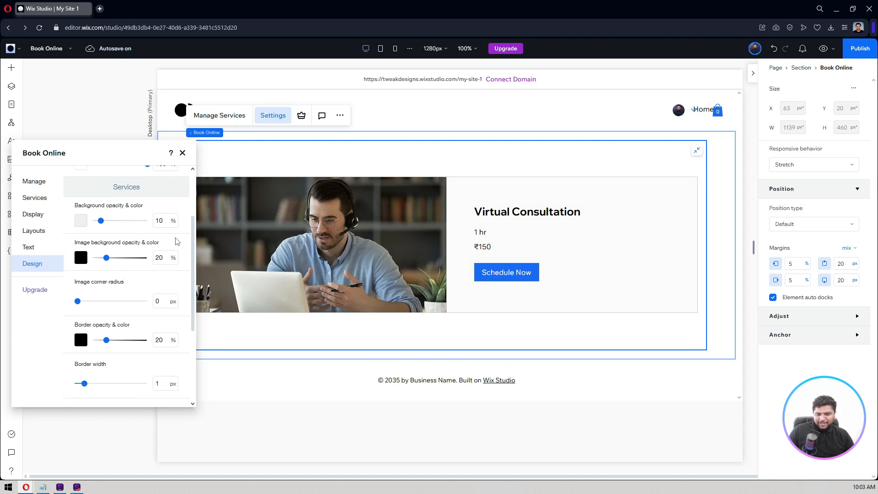
scroll(123, 293, down, 1)
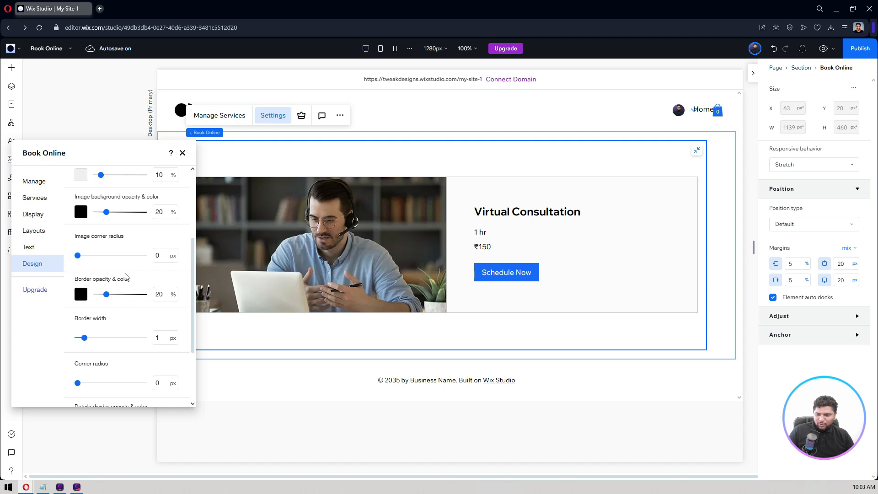
scroll(126, 277, down, 2)
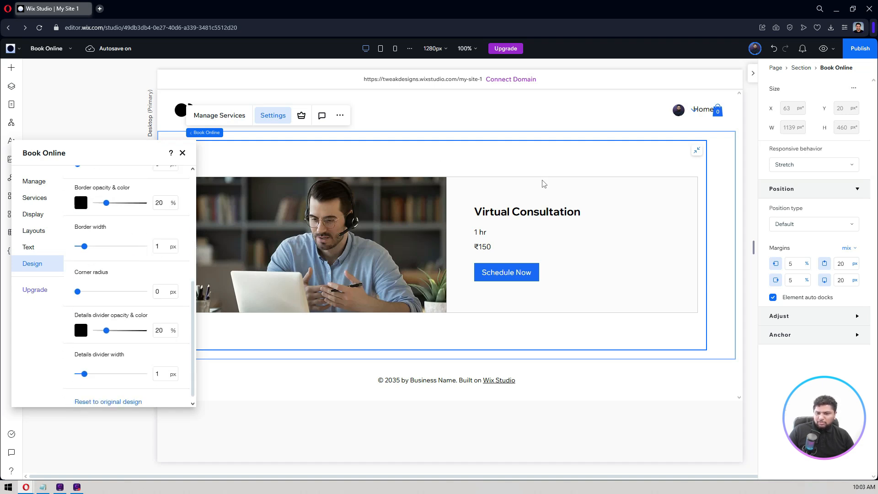
click(167, 200)
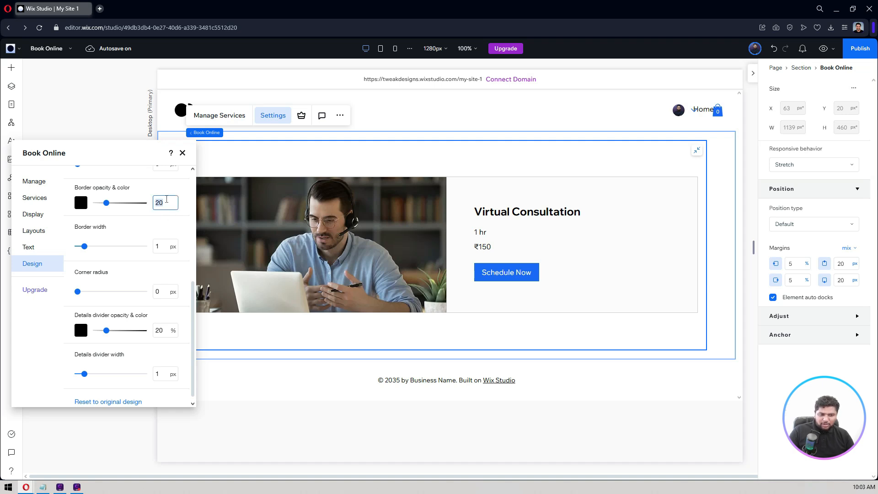
text(10)
key(Return)
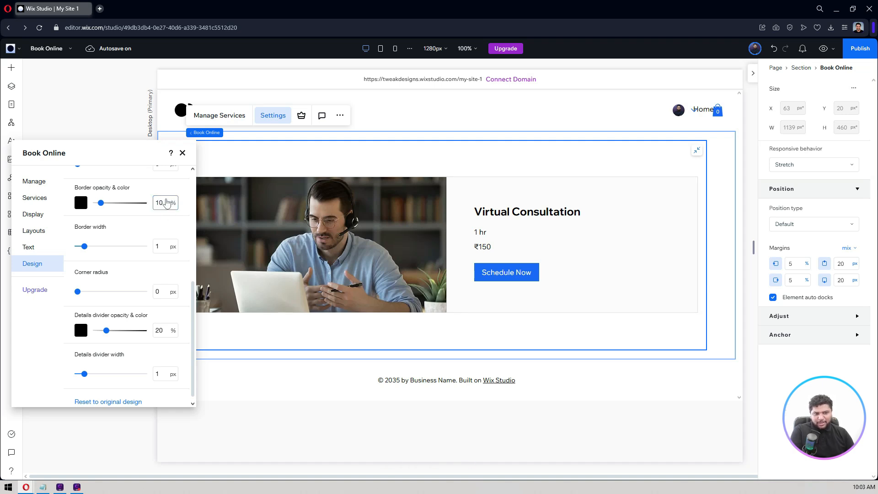
click(161, 203)
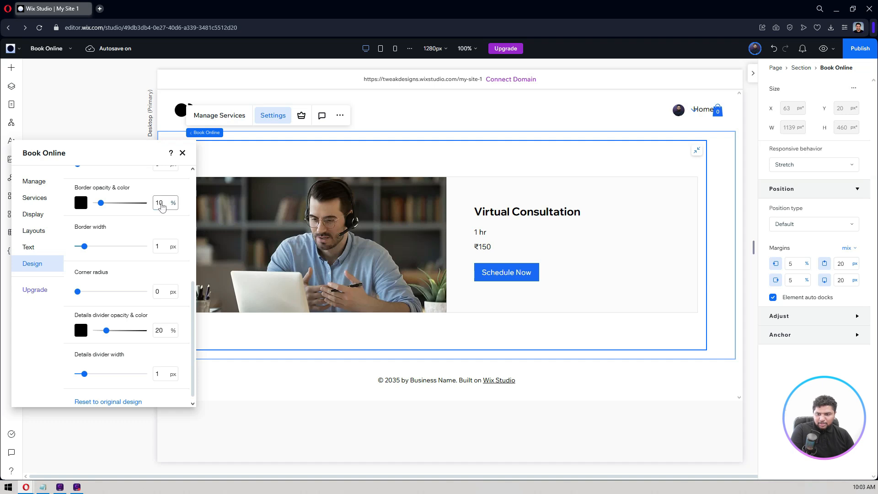
text(5)
key(Return)
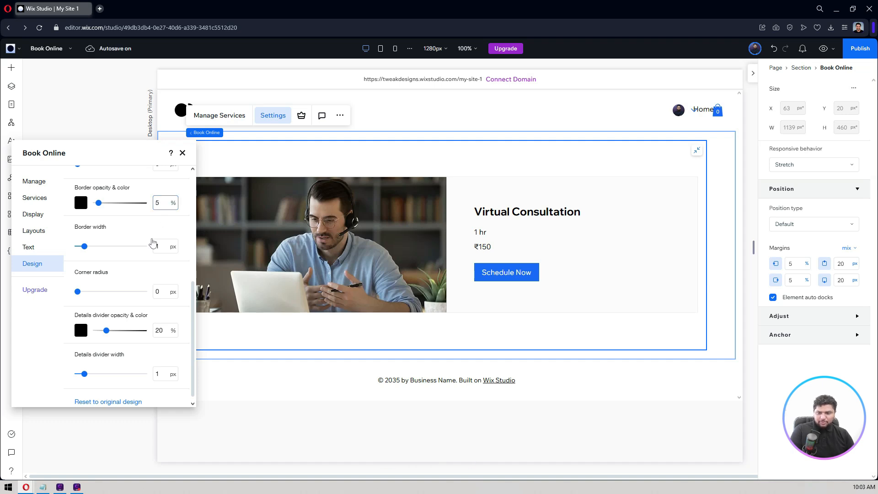
click(161, 202)
text(8)
key(Return)
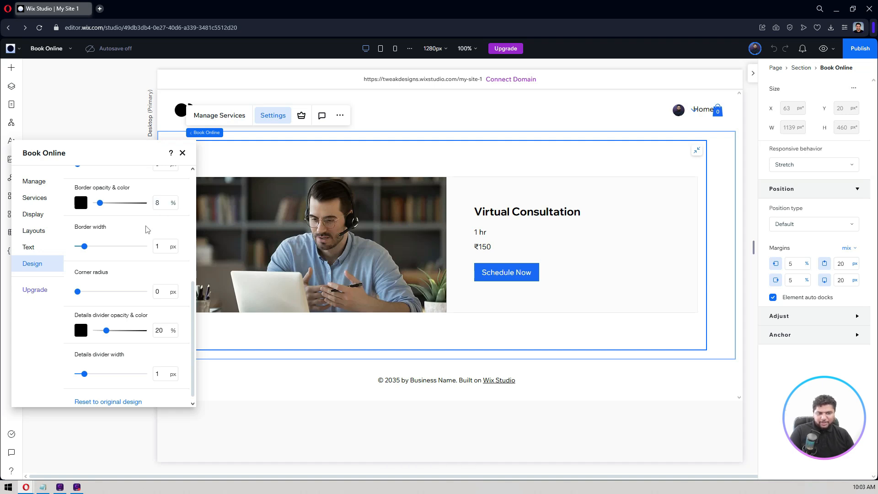
Set the corner radius of the services to 8 px.
click(166, 291)
text(8)
key(Return)
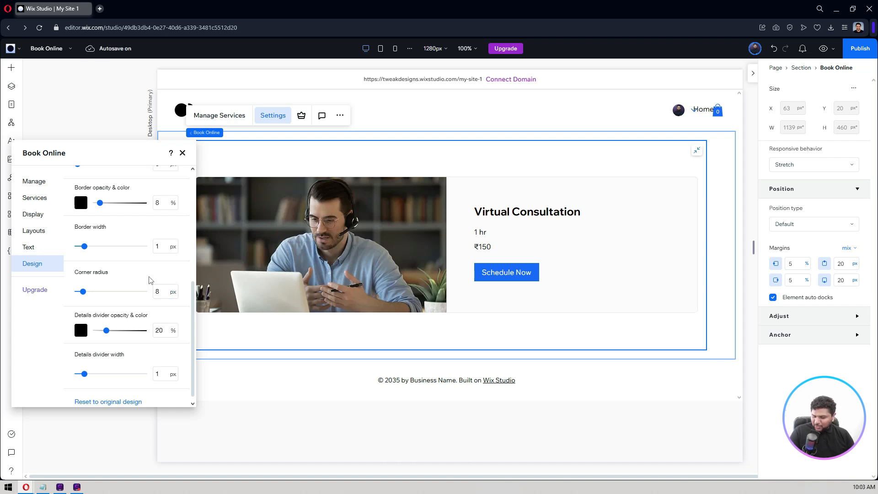
scroll(137, 267, down, 1)
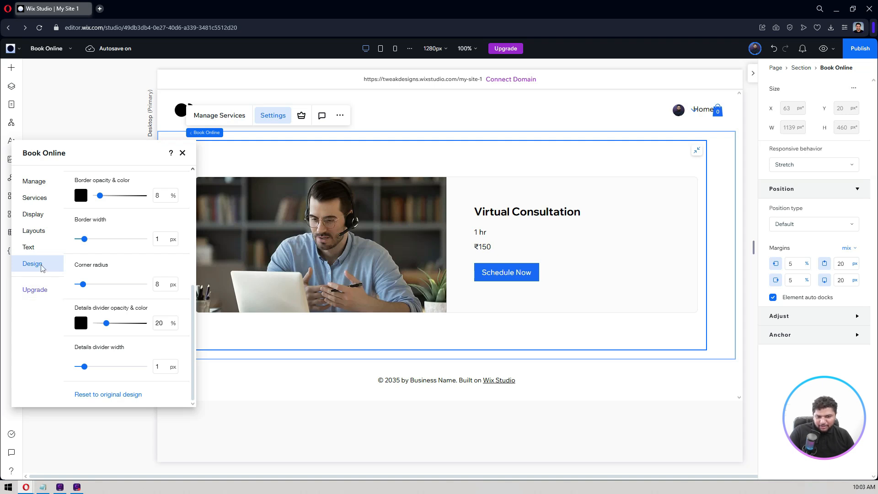
In the button design, set the book button's corner radius to 100 px and its border width to 0 px.
scroll(109, 288, up, 5)
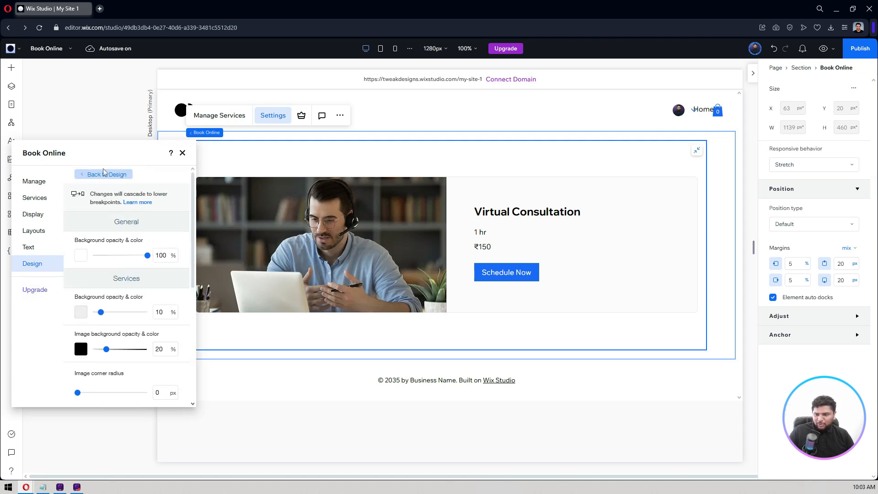
click(106, 175)
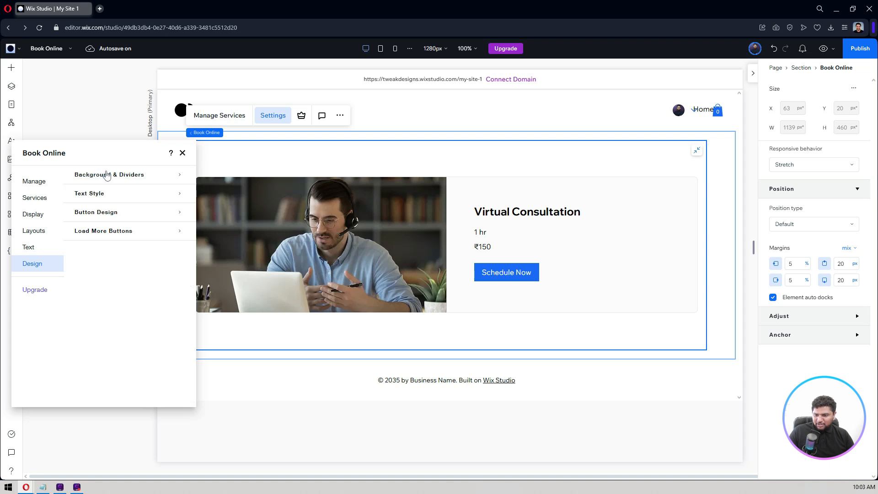
click(96, 218)
scroll(114, 234, down, 2)
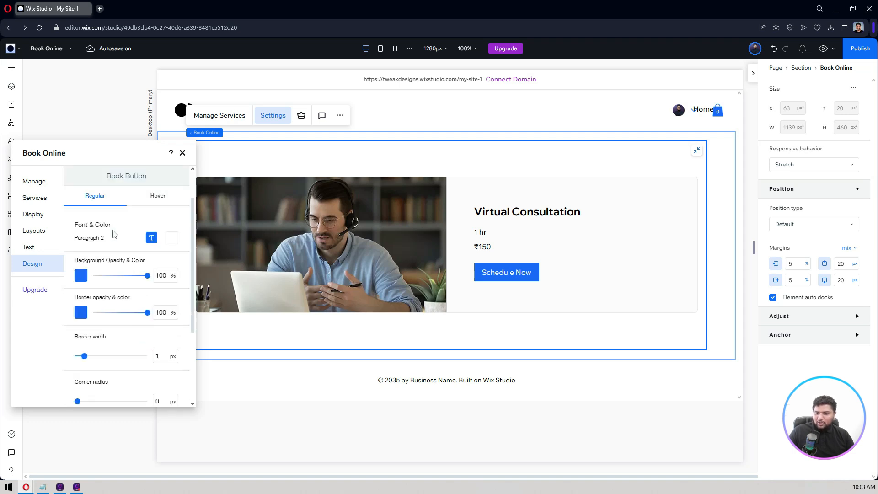
scroll(110, 250, down, 3)
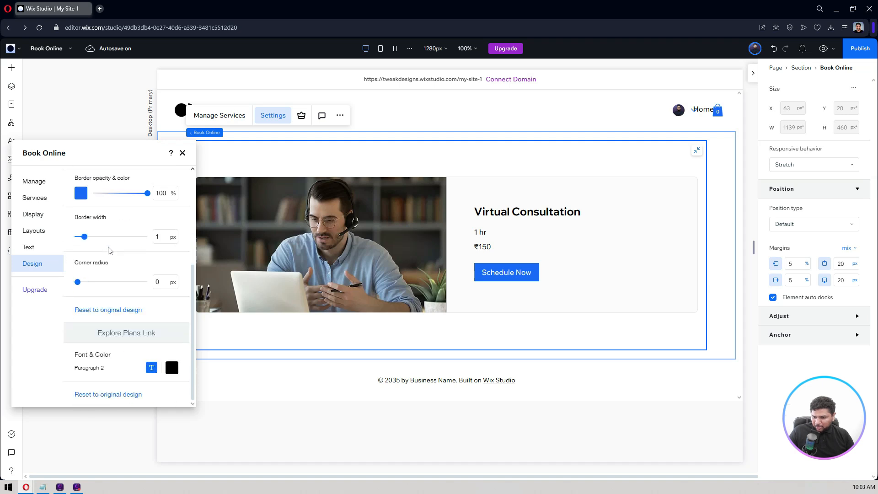
drag(78, 282, 168, 292)
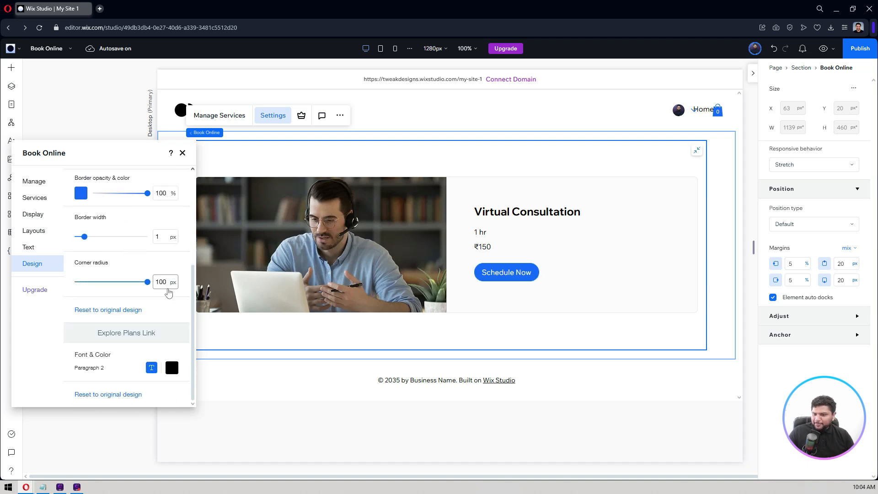
scroll(106, 320, up, 2)
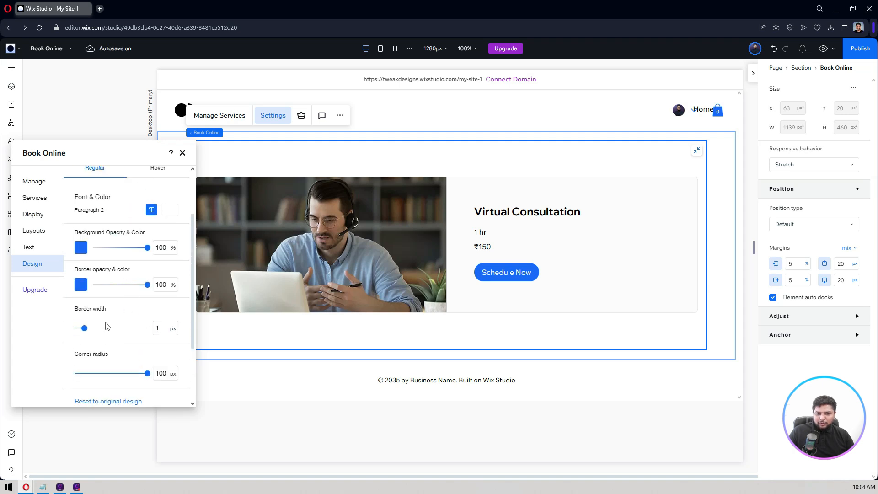
drag(85, 332, 71, 330)
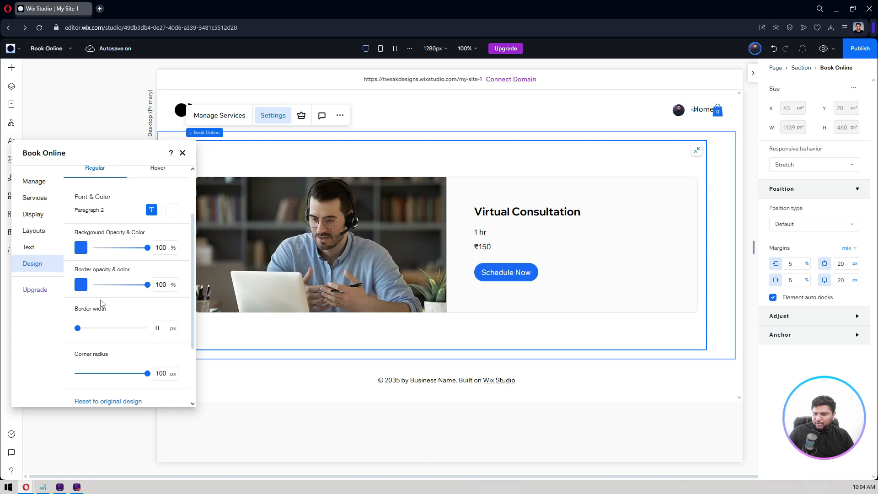
Set the book button's hover background to the darker blue theme color.
scroll(94, 278, up, 2)
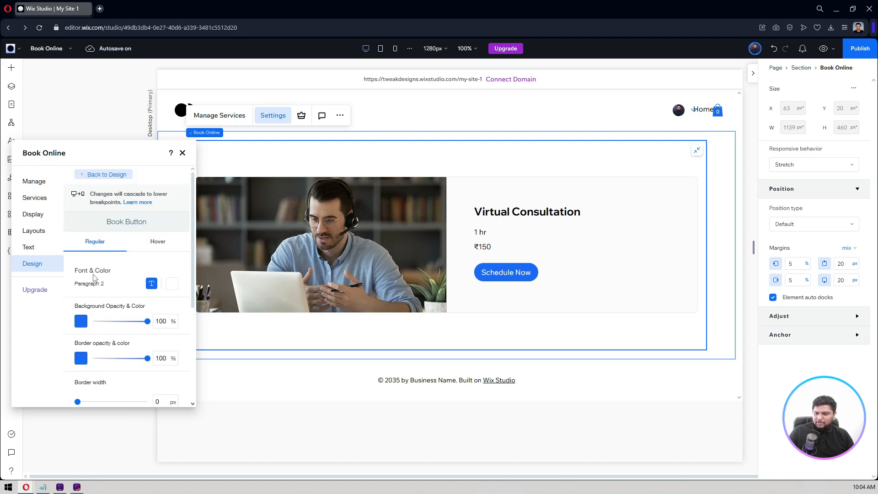
click(156, 244)
scroll(98, 295, down, 1)
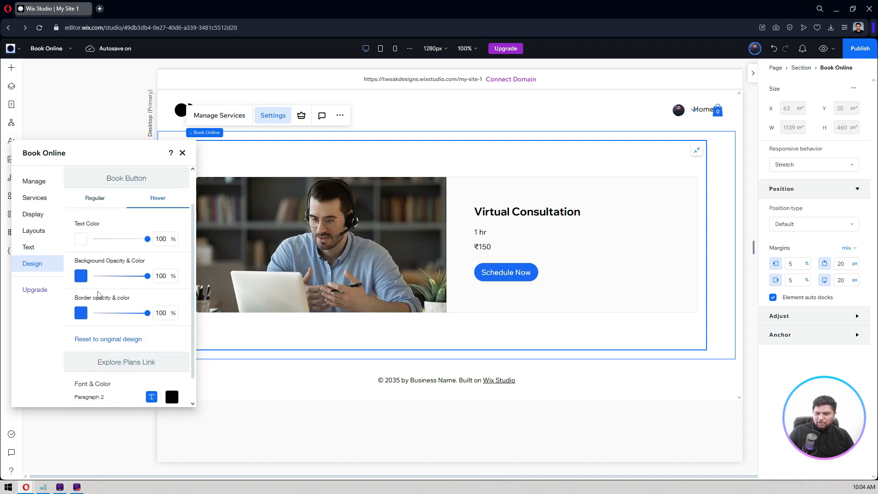
click(83, 276)
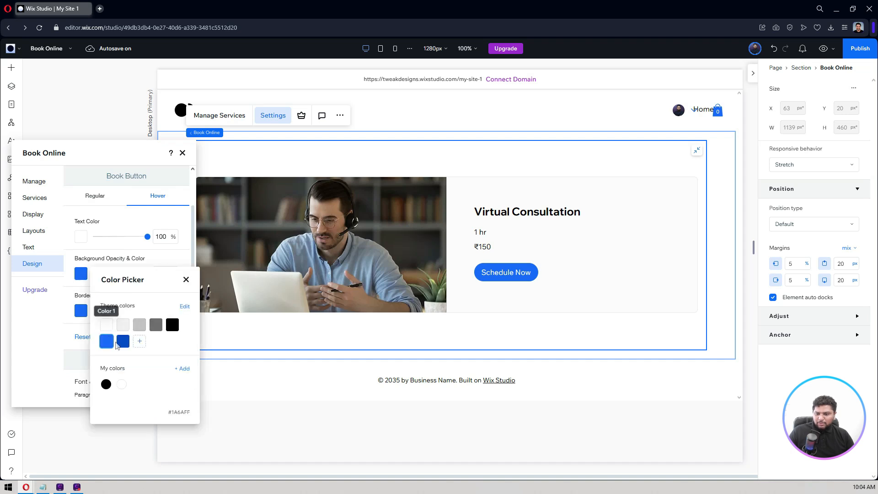
click(121, 343)
click(82, 314)
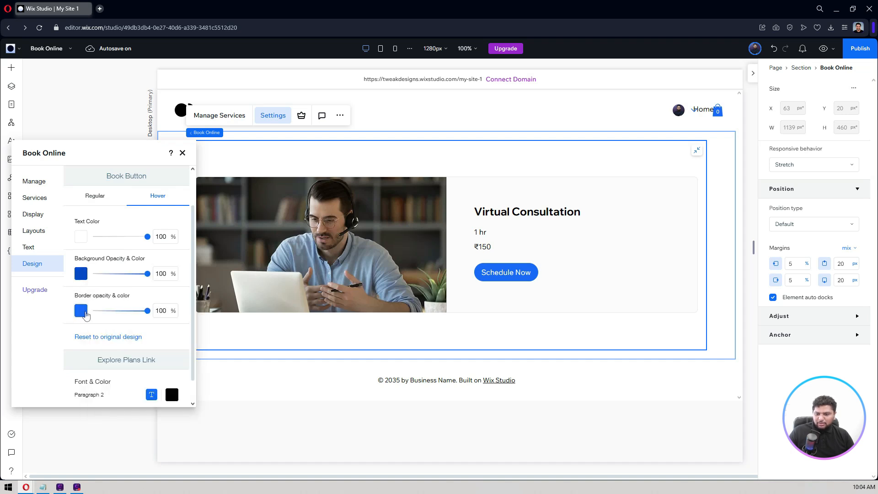
click(82, 311)
click(81, 311)
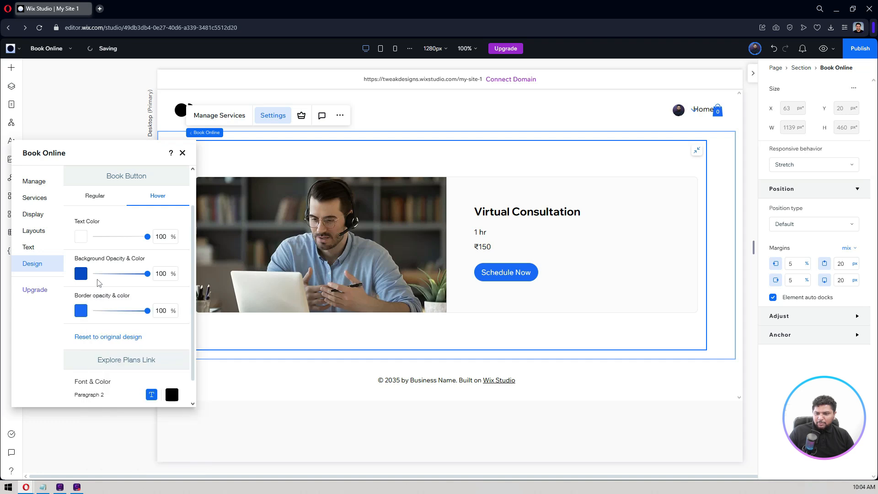
Review the book button's regular-state design settings and return to the list of design categories.
scroll(109, 249, down, 1)
scroll(109, 247, up, 2)
click(106, 240)
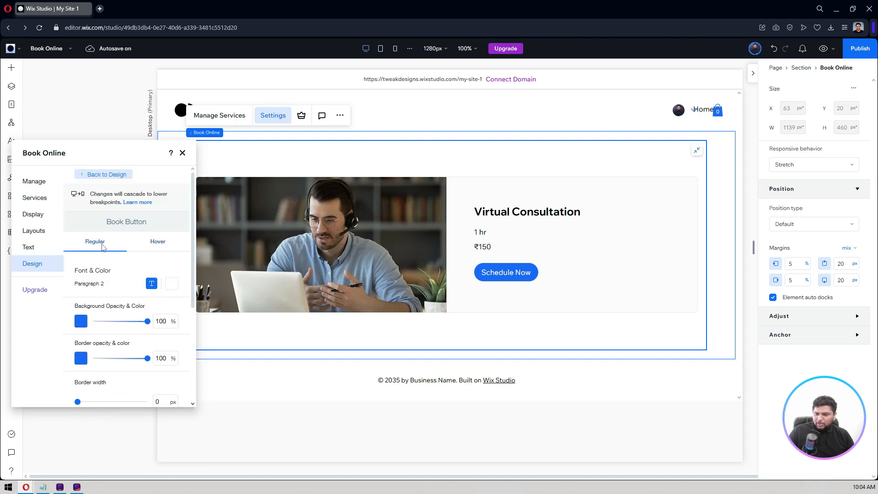
scroll(105, 247, down, 3)
scroll(104, 248, down, 2)
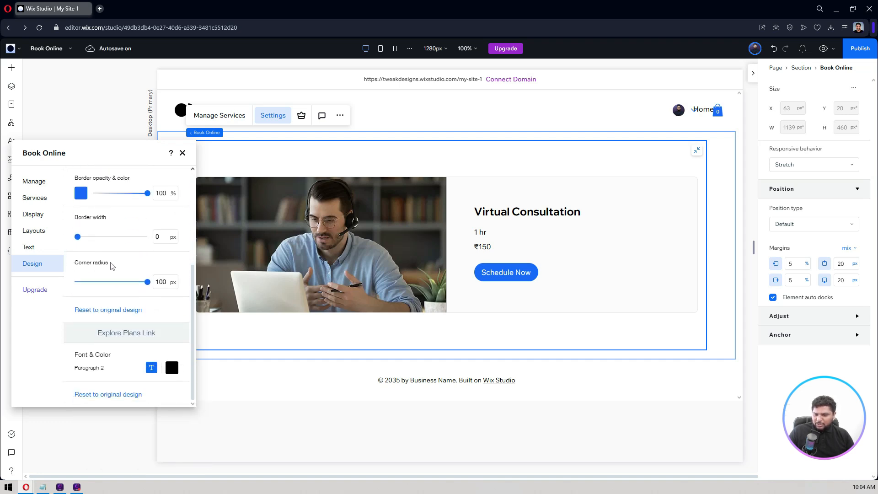
scroll(127, 291, up, 5)
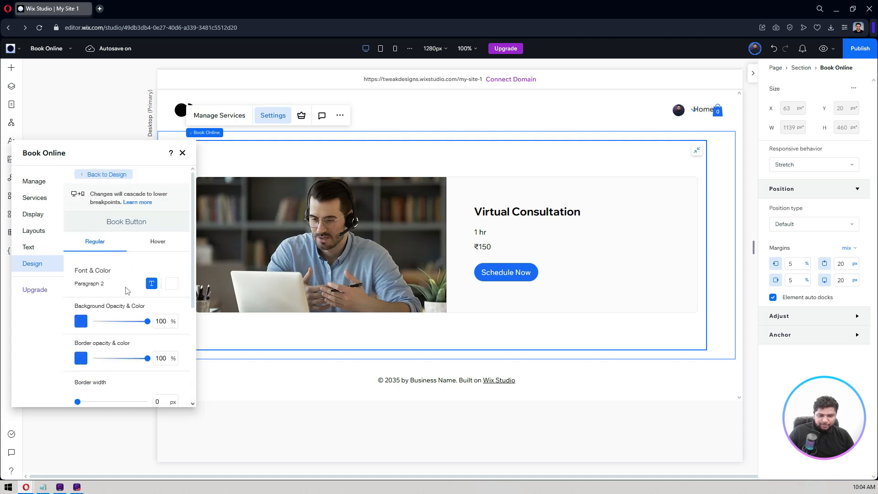
click(81, 176)
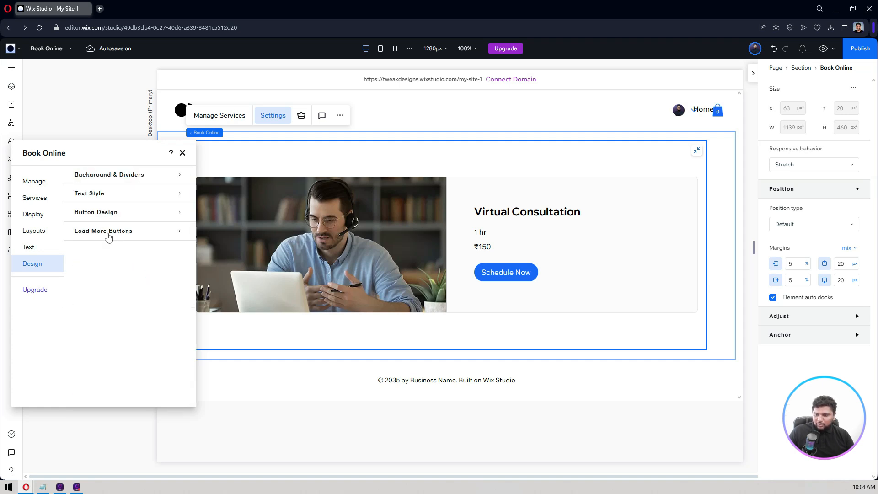
Examine the text style options, including the service title's font, and close the Book Online settings.
click(92, 197)
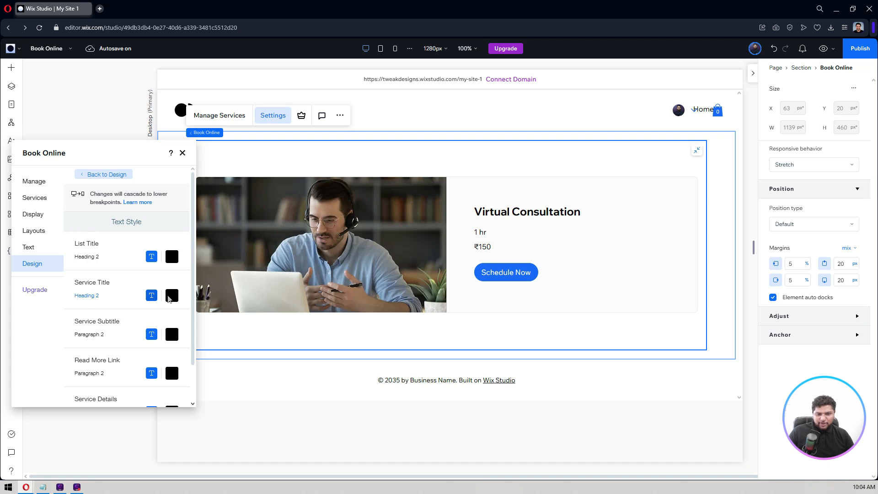
click(152, 295)
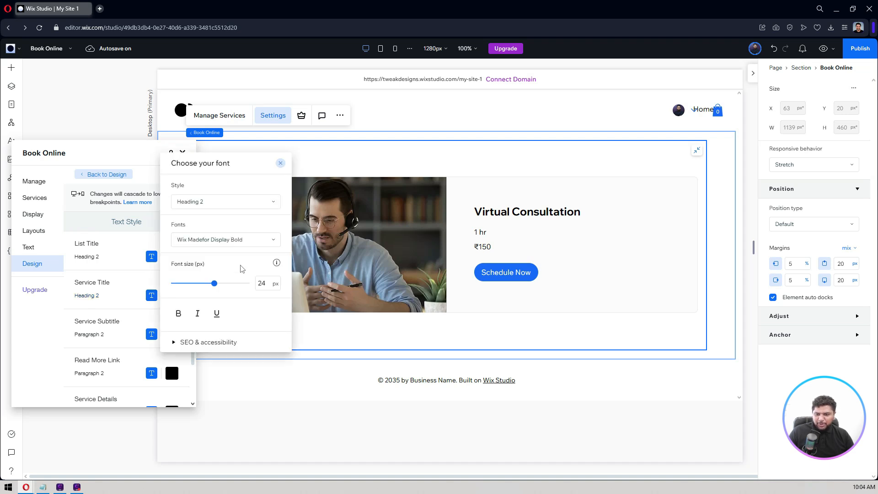
click(113, 301)
scroll(113, 297, down, 1)
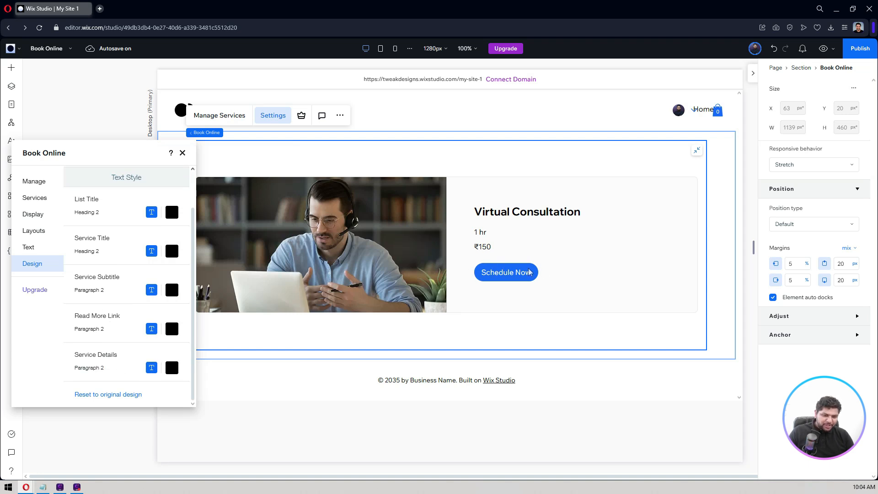
click(183, 153)
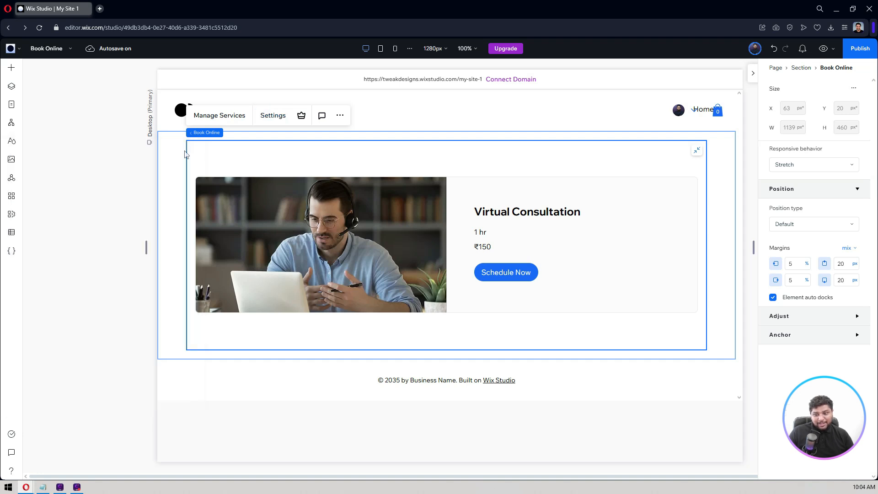
click(80, 257)
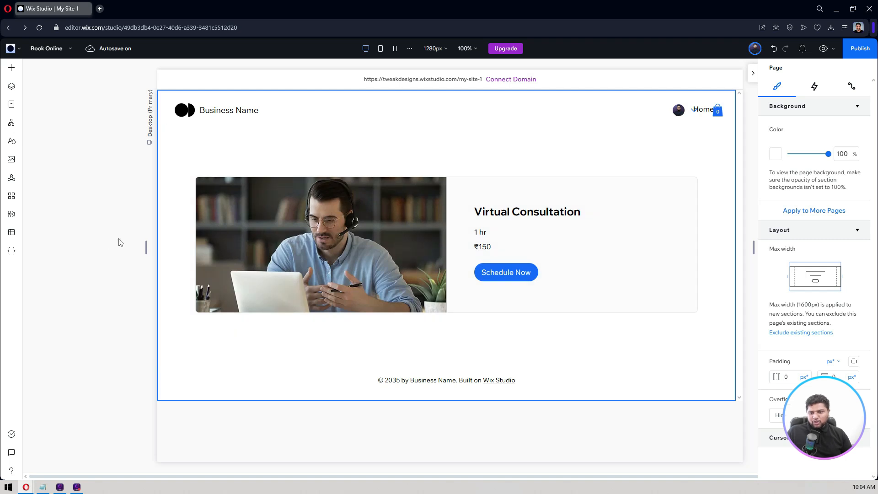
Switch to the Booking Calendar page and select its calendar widget.
click(48, 49)
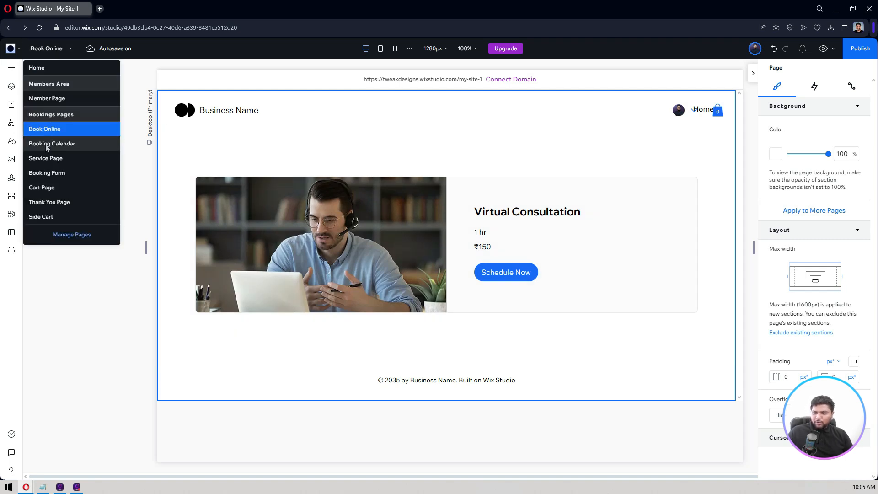
click(47, 145)
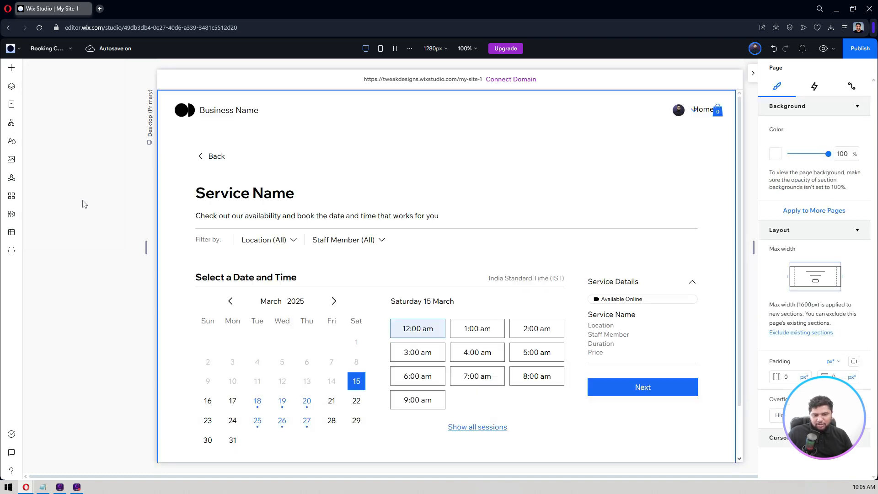
click(58, 51)
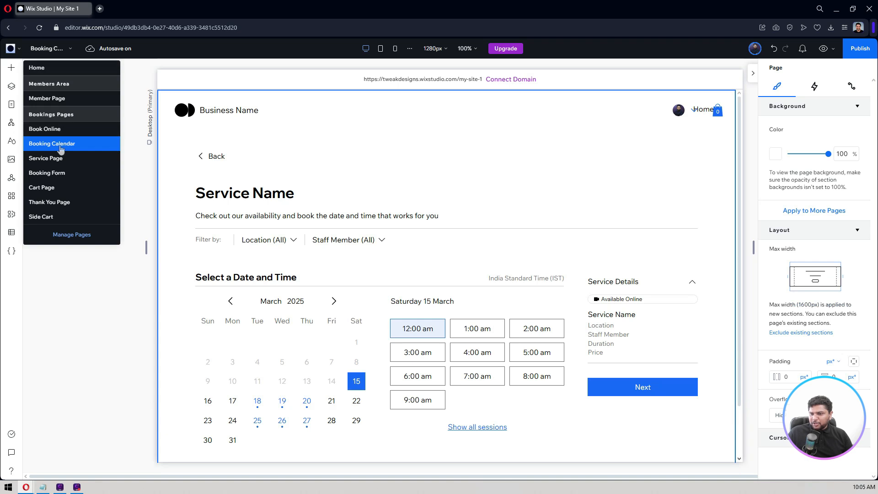
click(84, 331)
click(439, 280)
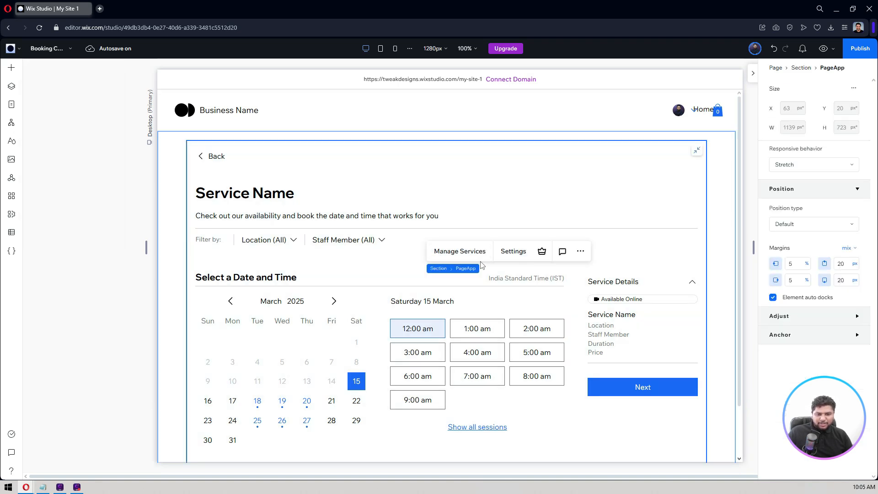
Hide the location filter and the staff filter below the service title in the Booking Calendar's display settings.
click(508, 250)
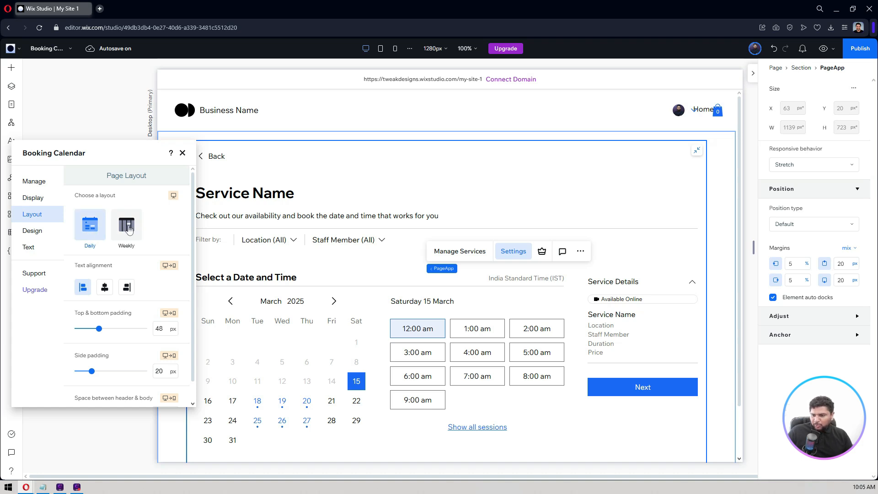
click(26, 199)
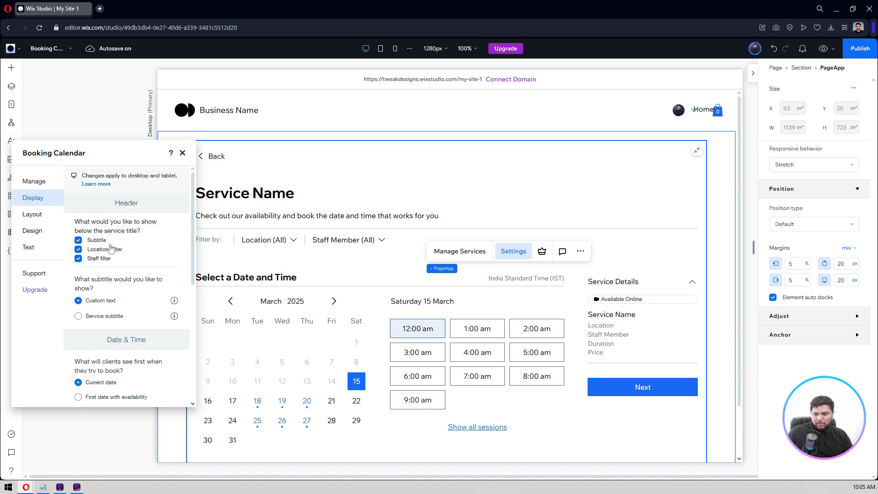
click(79, 249)
click(92, 259)
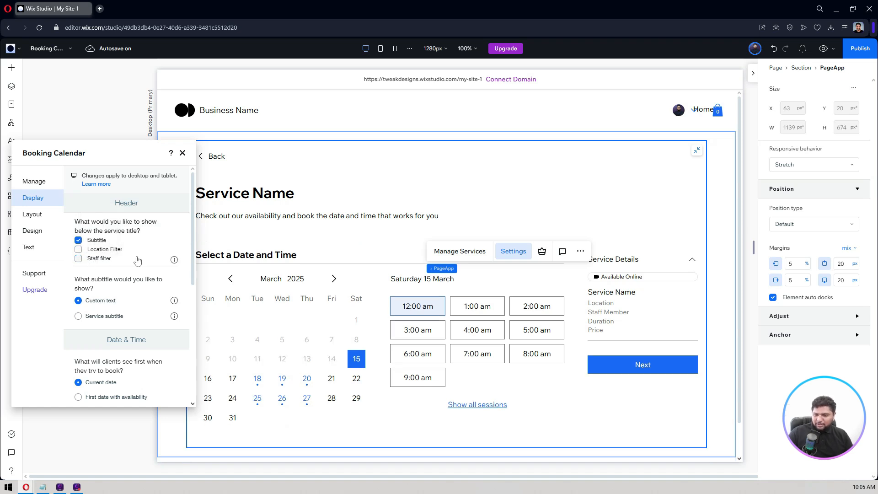
Review the Booking Calendar's remaining display options, layout options and general style settings.
scroll(138, 261, down, 2)
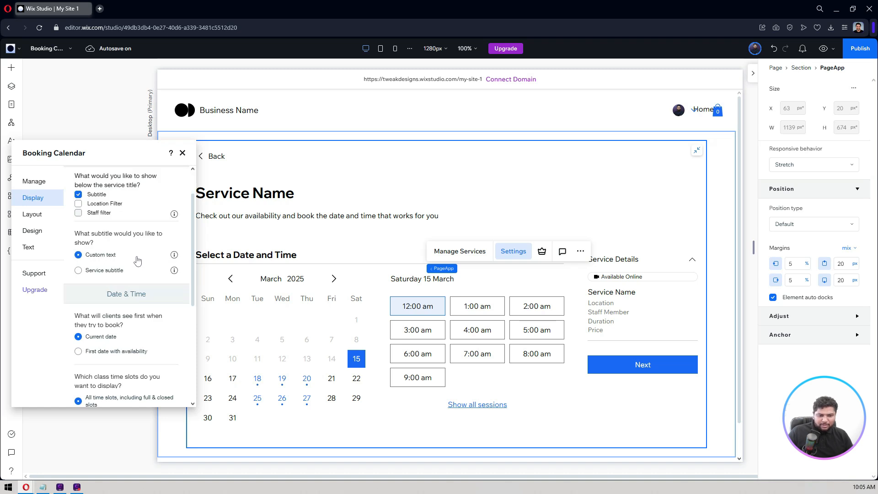
scroll(138, 261, down, 8)
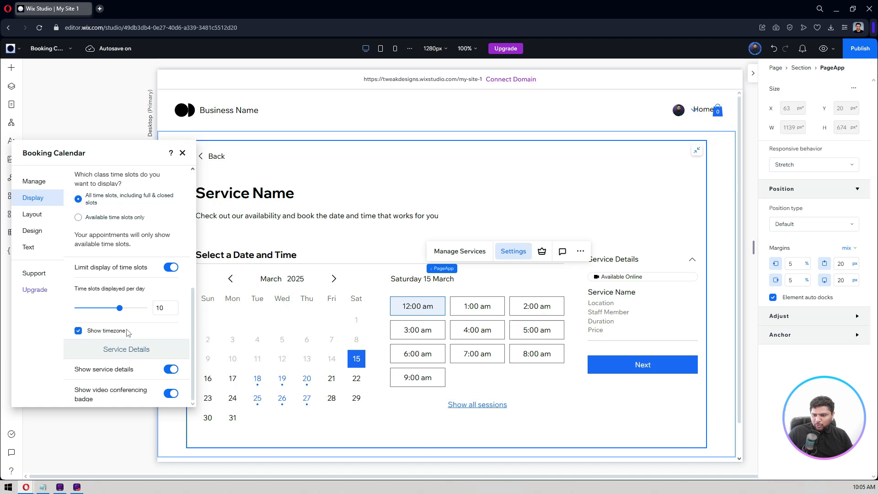
scroll(118, 333, up, 10)
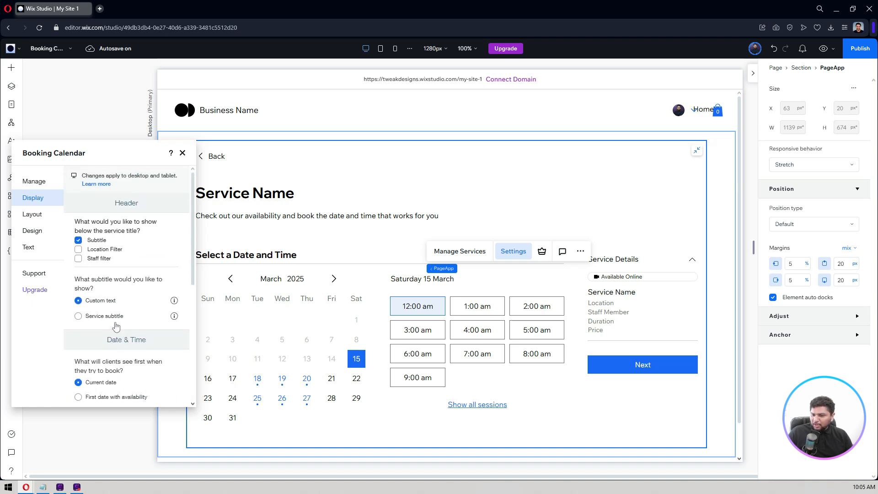
click(47, 221)
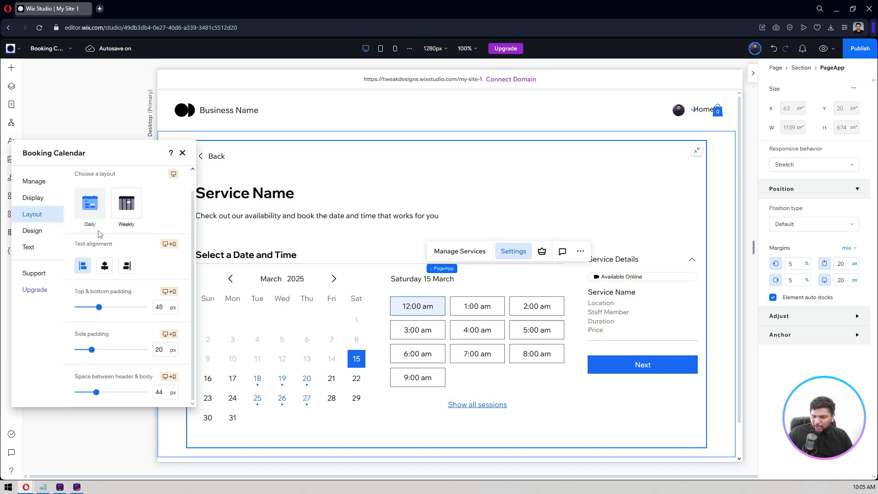
click(39, 231)
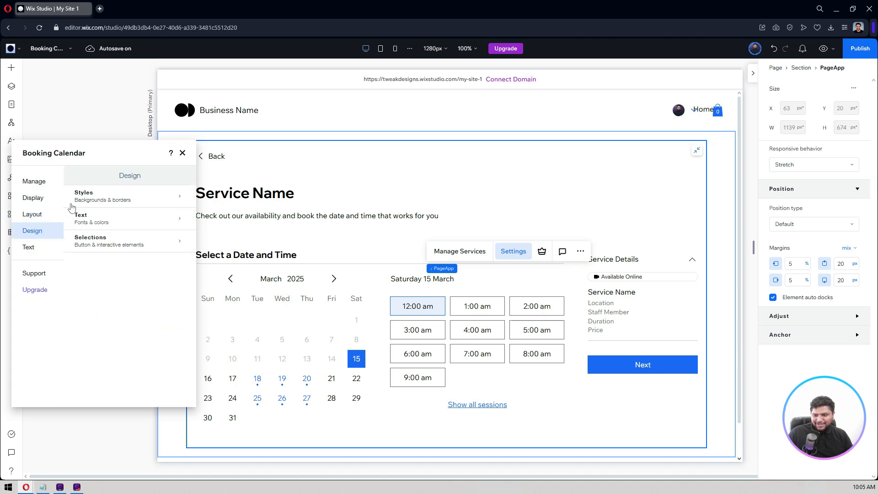
click(92, 197)
scroll(111, 221, down, 2)
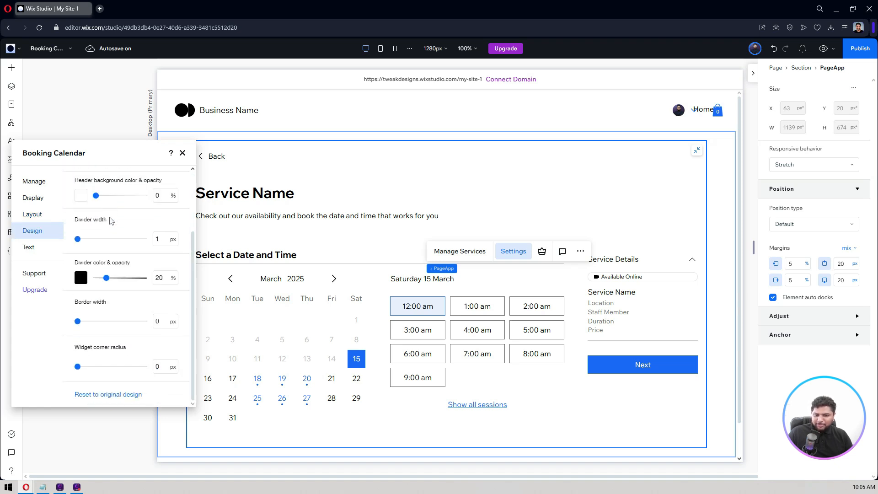
scroll(111, 221, up, 2)
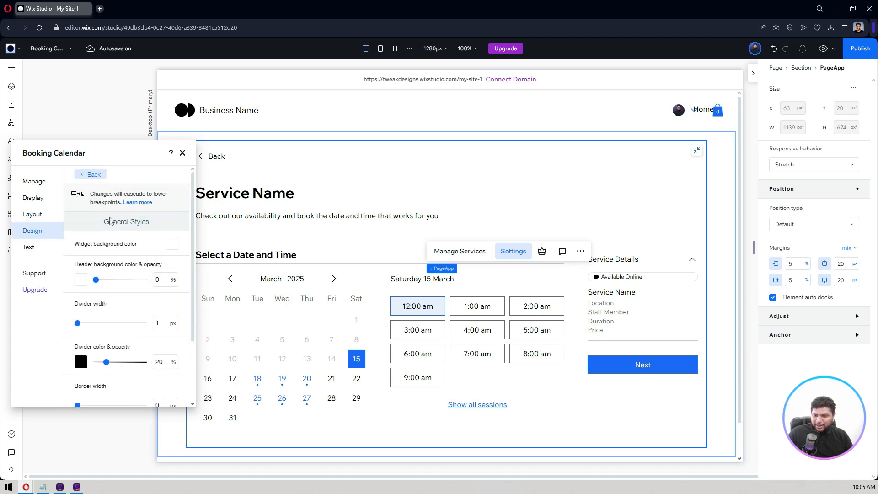
click(90, 174)
click(30, 247)
click(32, 231)
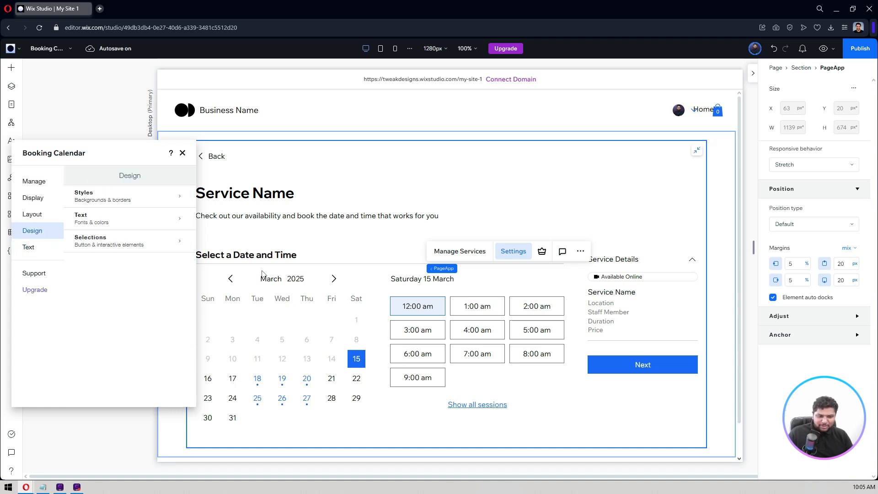
Try the light and dark grey theme colors as the calendar's selection and highlight color, and restore the lighter blue.
click(124, 242)
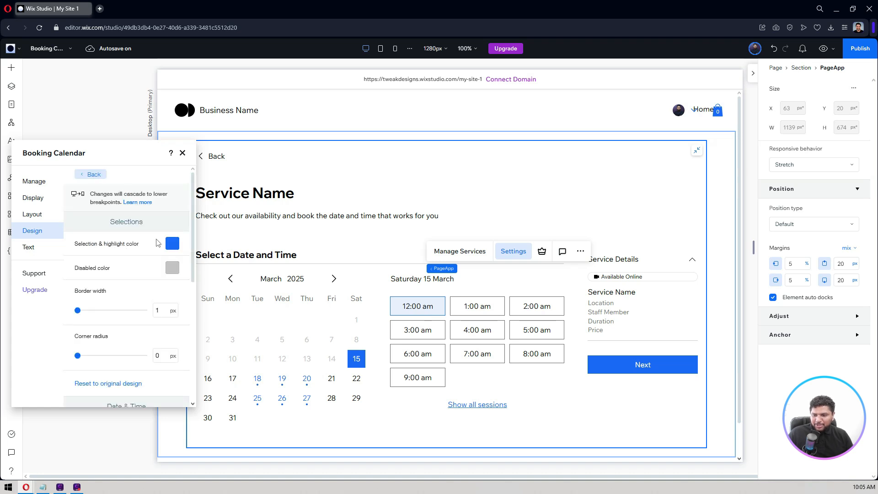
click(172, 244)
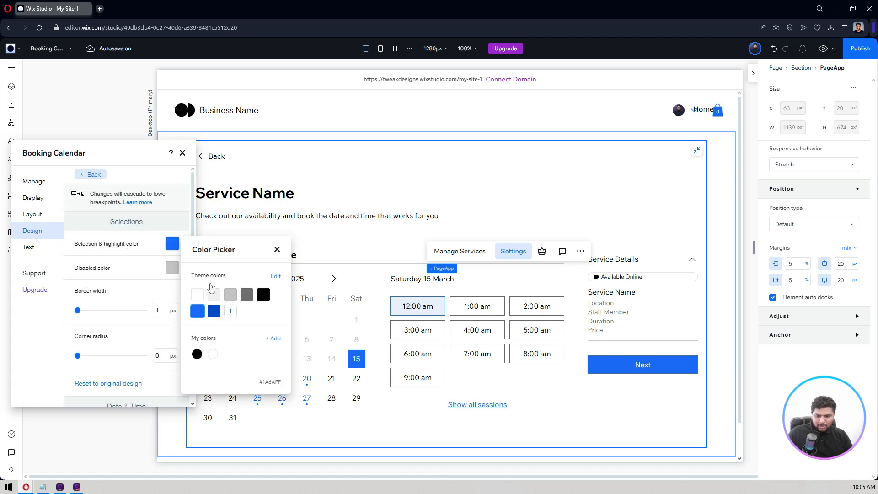
click(229, 297)
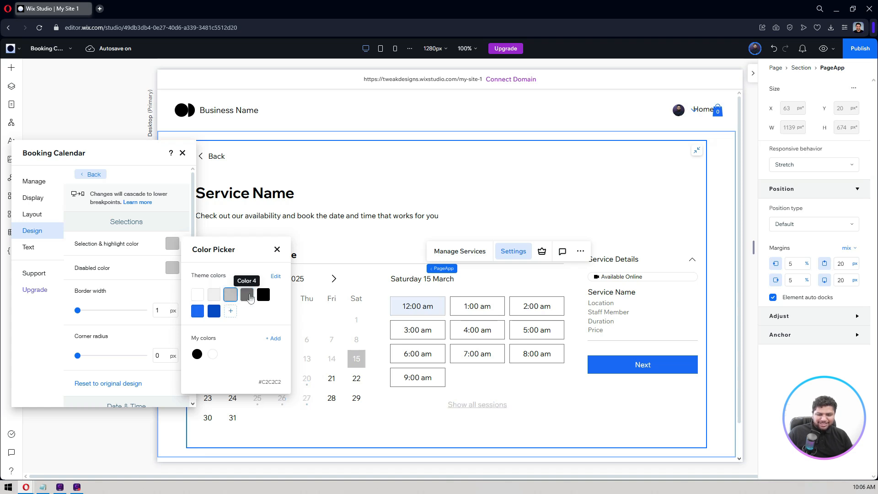
click(248, 295)
click(198, 311)
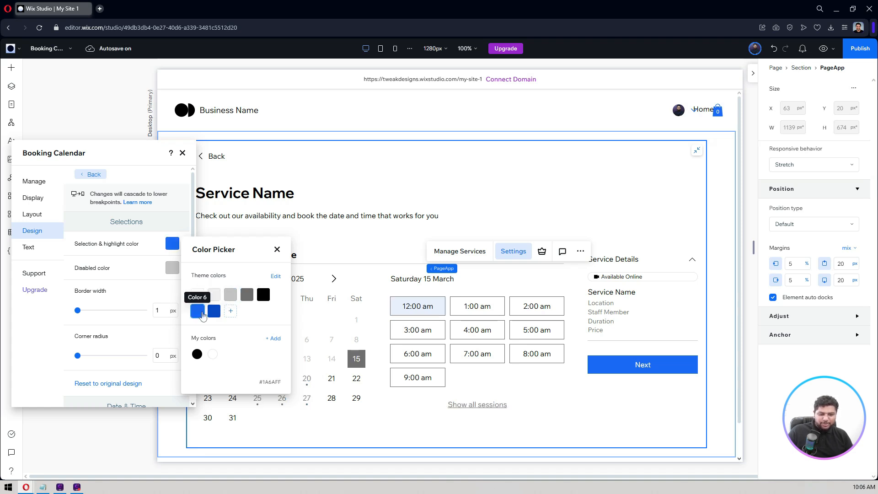
click(135, 266)
Examine the calendar's button design settings and text categories, and close the Booking Calendar settings.
scroll(135, 266, down, 5)
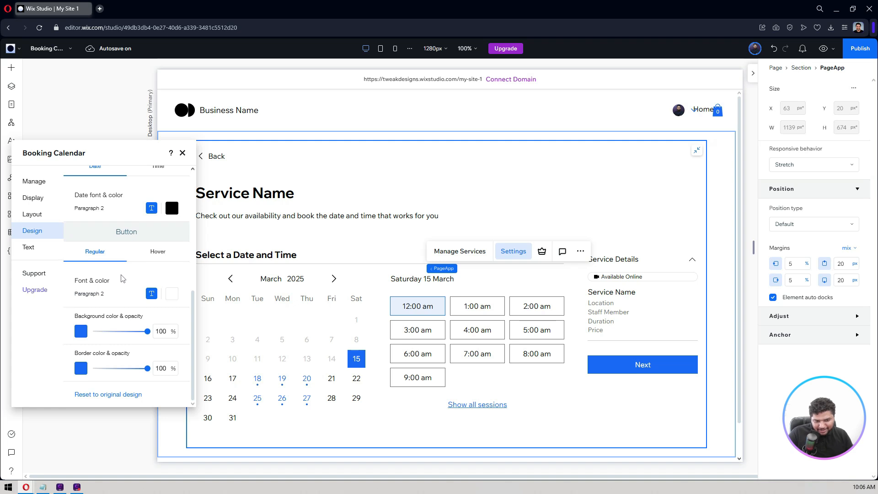
click(35, 249)
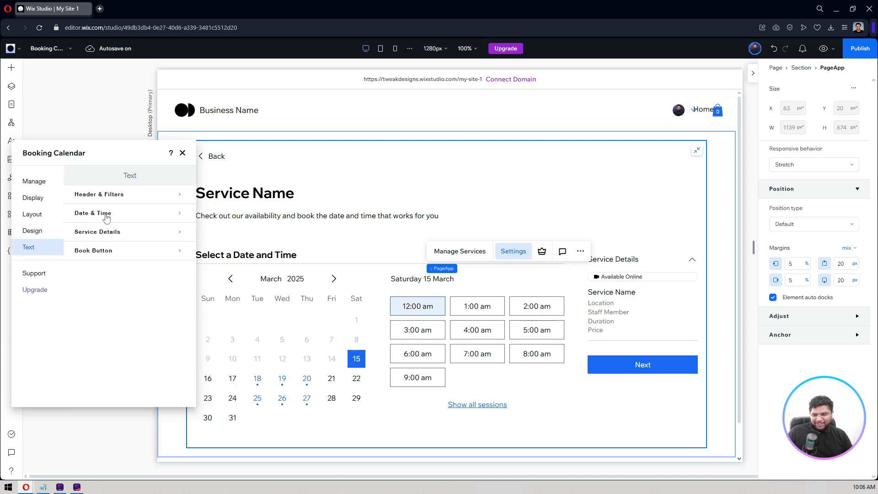
click(182, 153)
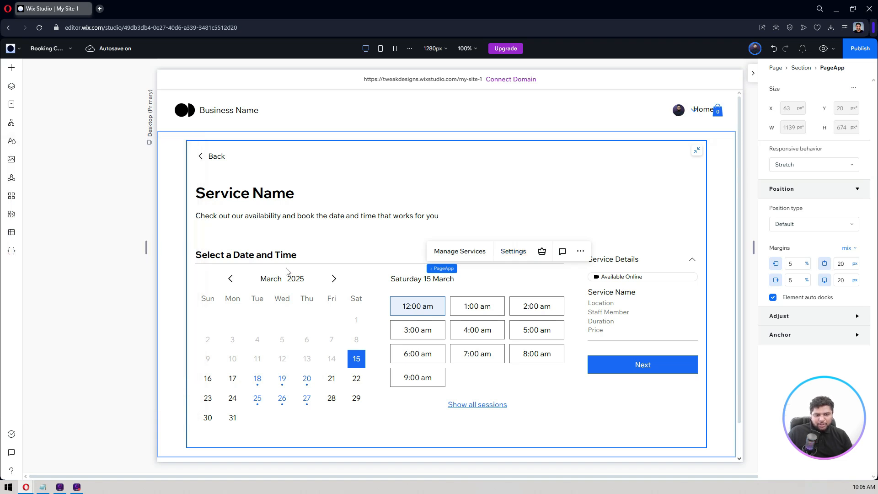
Switch to the Service Page and select its service widget.
click(67, 53)
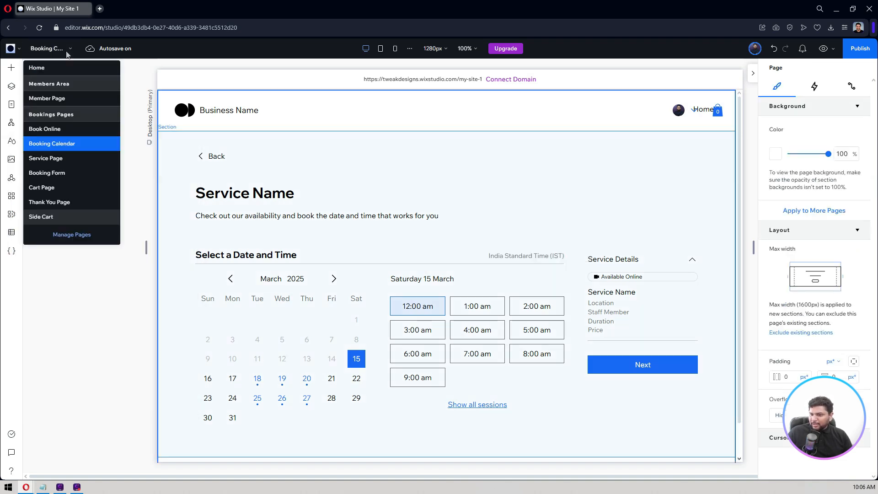
click(54, 159)
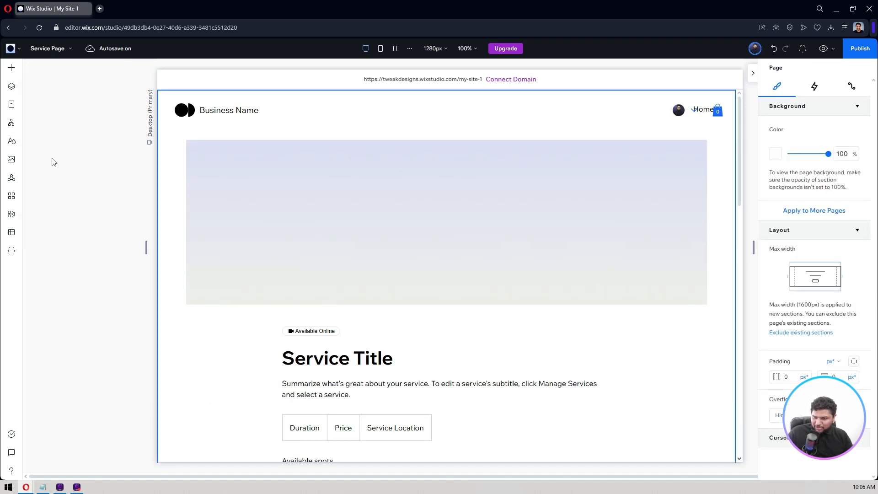
click(481, 281)
Show the service title in the Service Page header through the widget's display settings.
click(556, 257)
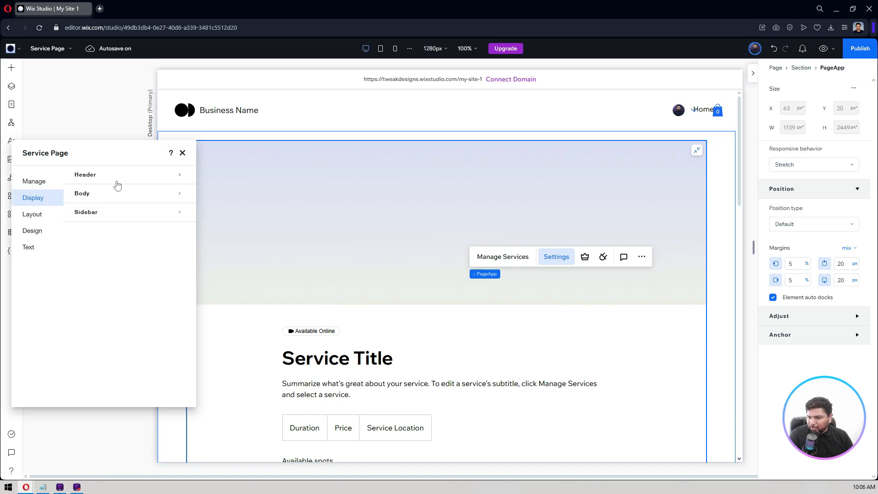
click(117, 182)
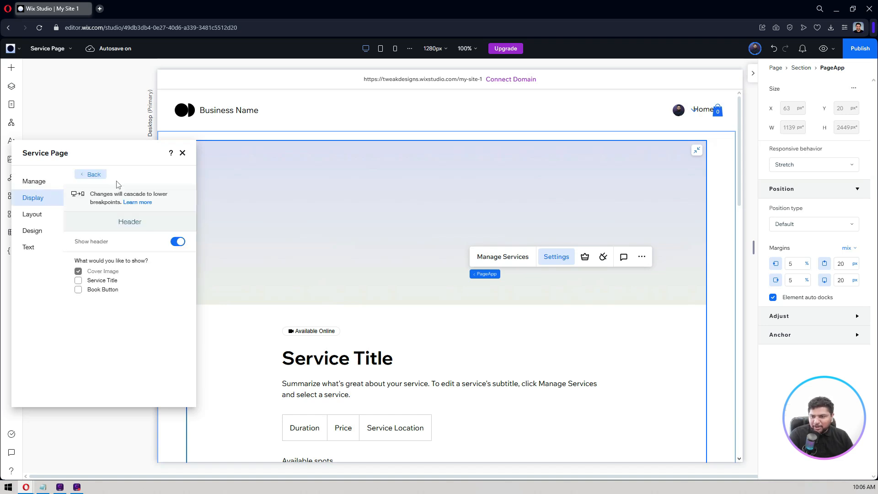
click(110, 283)
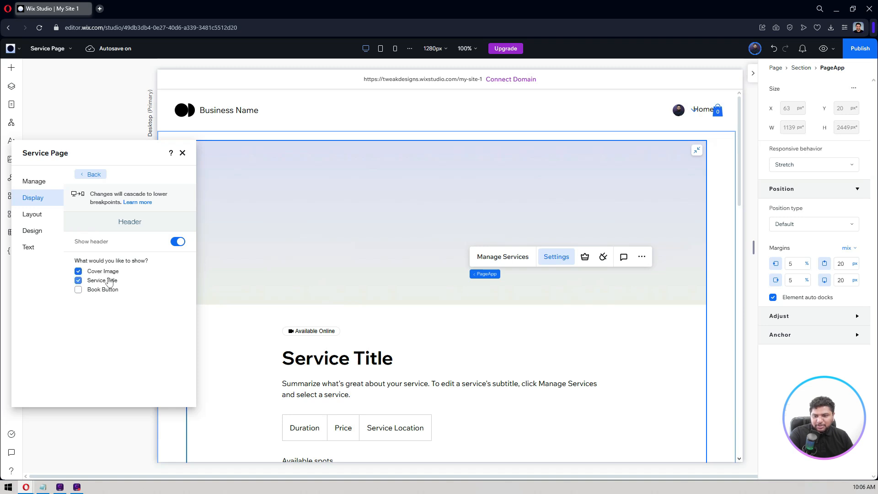
click(90, 175)
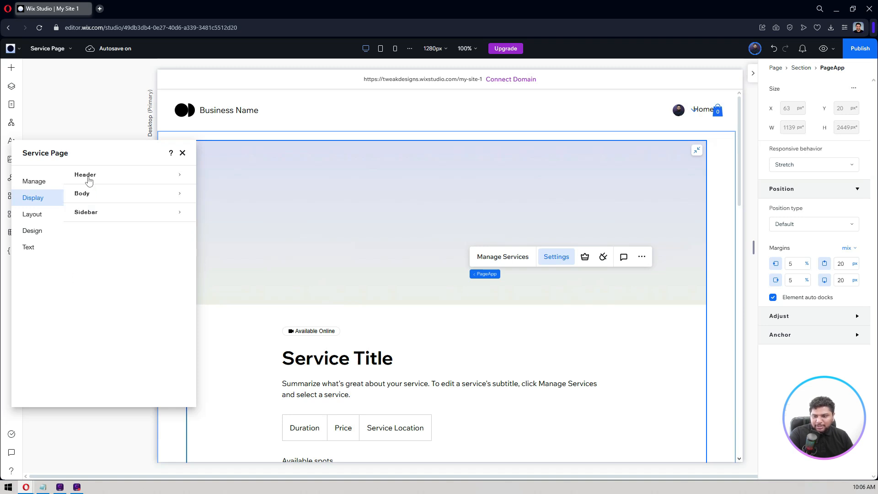
Check the body elements in the display settings and turn on the Service Page sidebar with contact details.
click(132, 197)
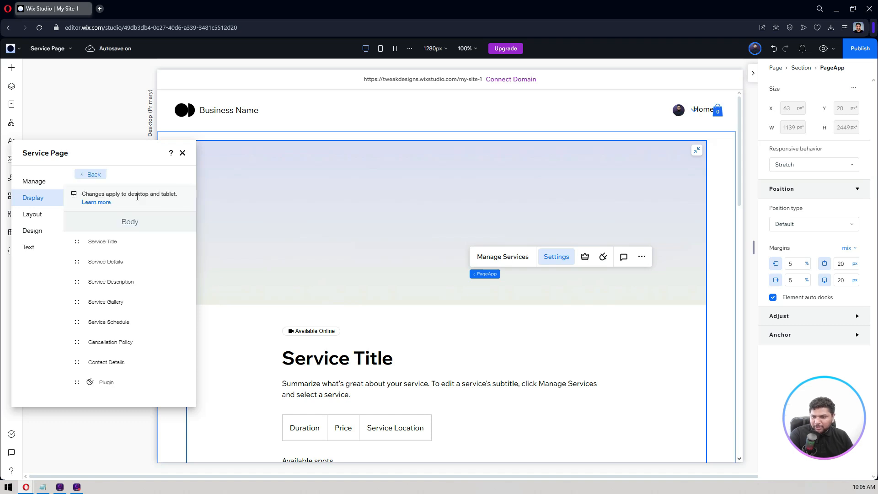
click(93, 175)
click(103, 214)
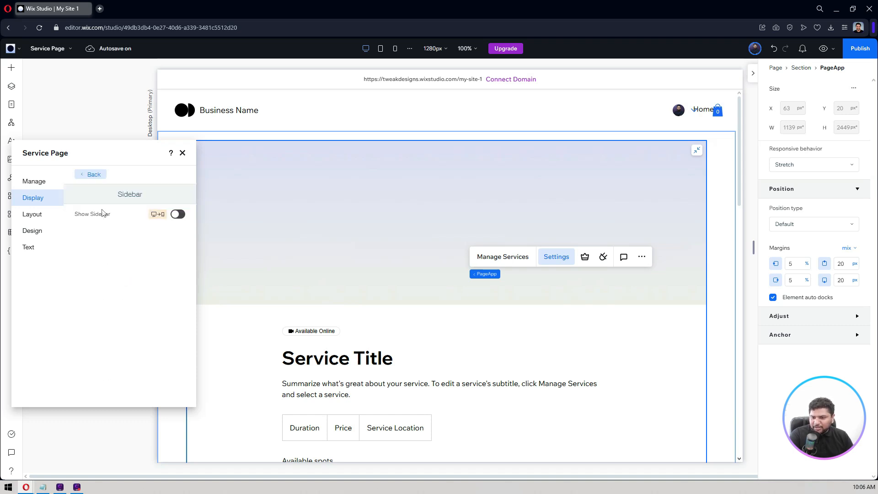
click(178, 214)
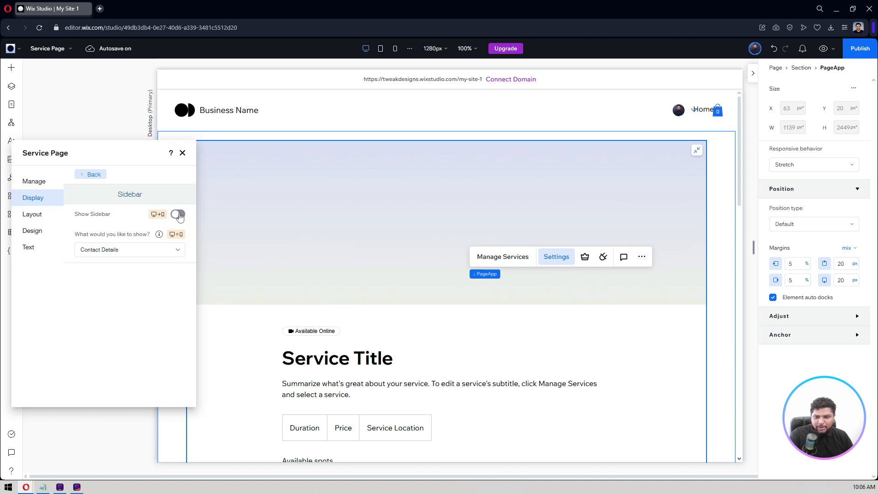
click(112, 252)
click(112, 251)
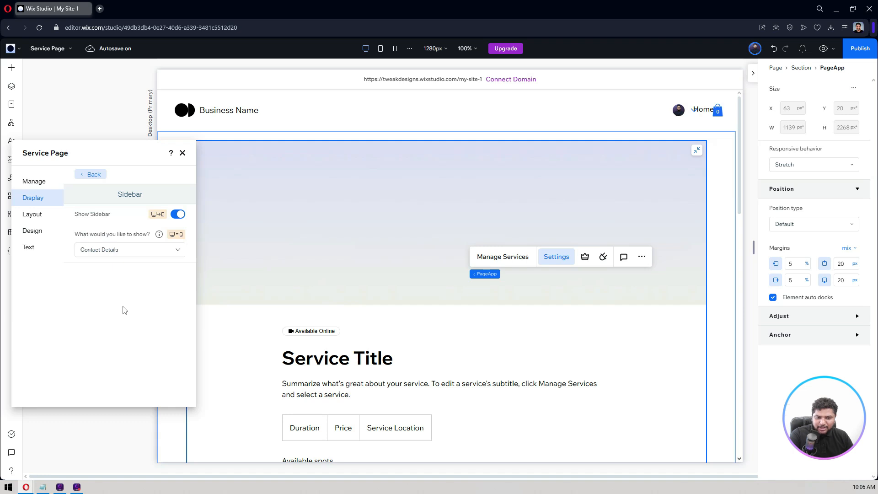
Check the service widget's content, review its layout and design categories, and close the Service Page settings.
scroll(465, 338, down, 7)
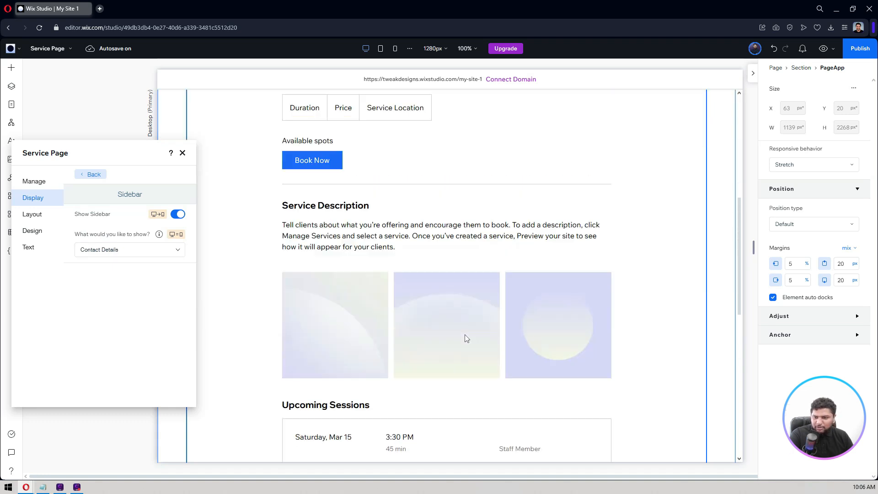
scroll(464, 338, up, 3)
click(93, 174)
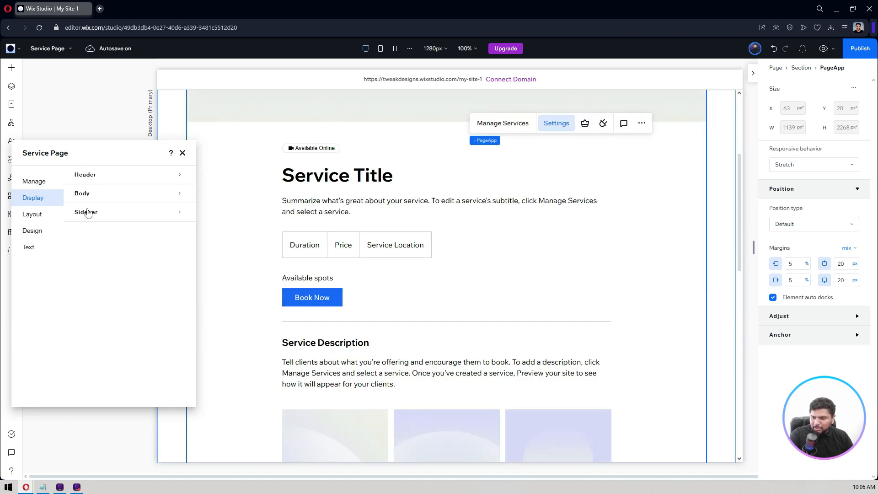
click(38, 221)
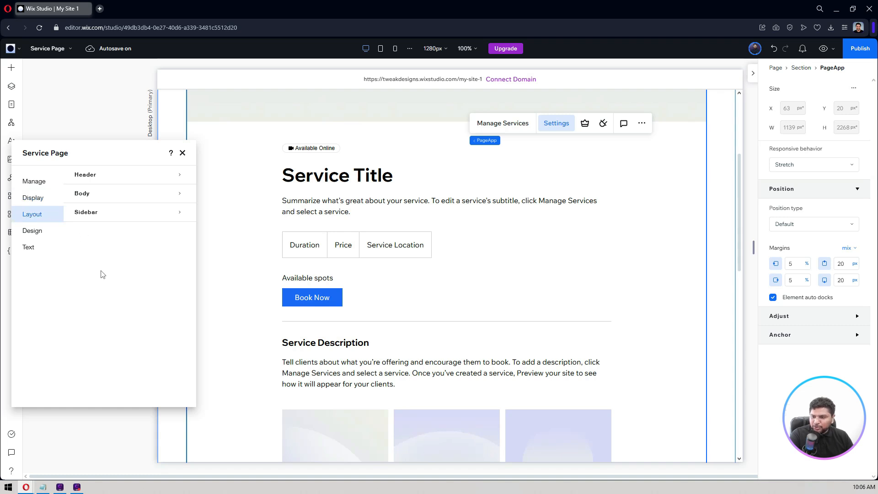
click(35, 229)
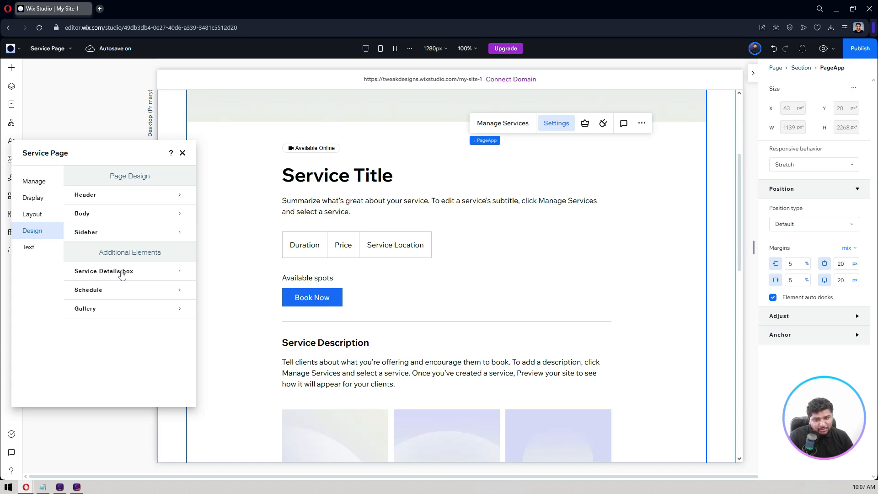
click(182, 152)
Look through the whole Service Page, from the cover image down to the cancellation policy.
click(87, 191)
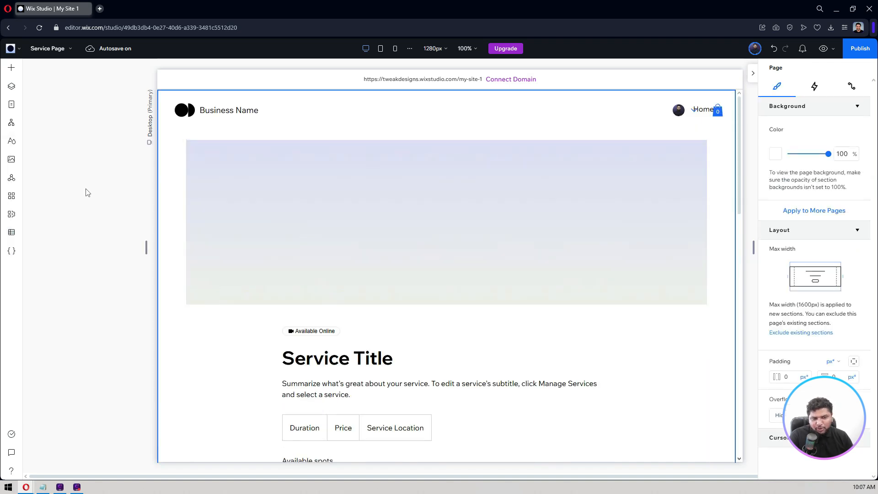
scroll(87, 193, down, 15)
scroll(88, 192, up, 15)
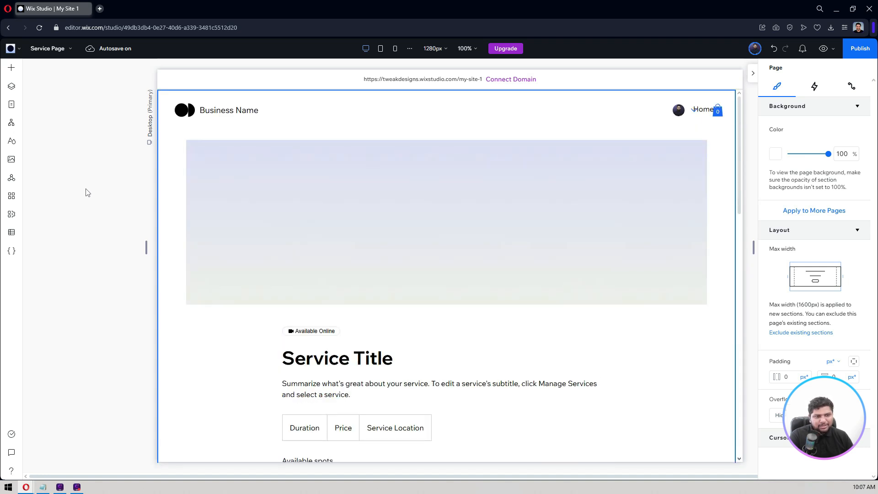
scroll(87, 192, down, 15)
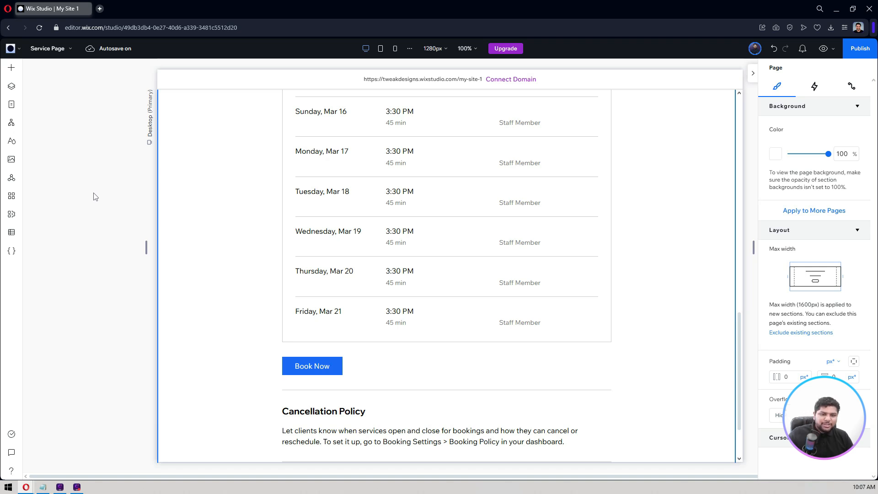
scroll(95, 201, down, 2)
scroll(103, 215, up, 7)
scroll(123, 231, up, 10)
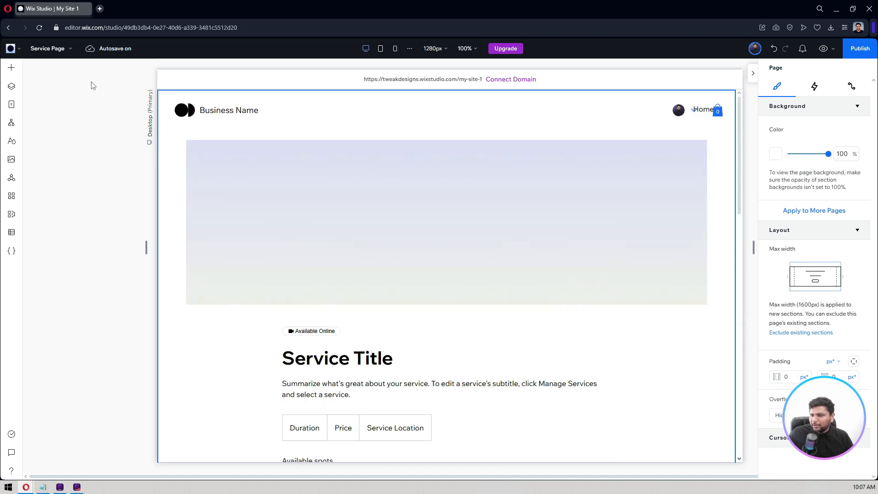
Switch to the Thank You Page and let its order confirmation content load.
click(50, 48)
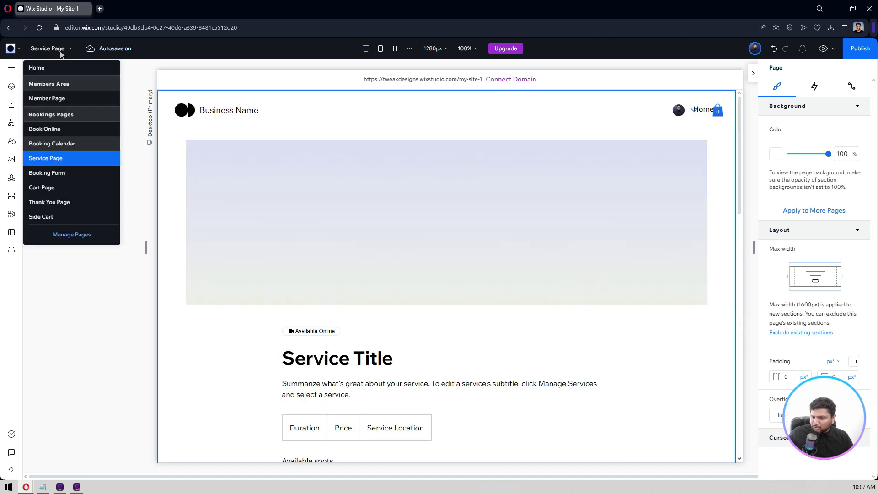
click(67, 203)
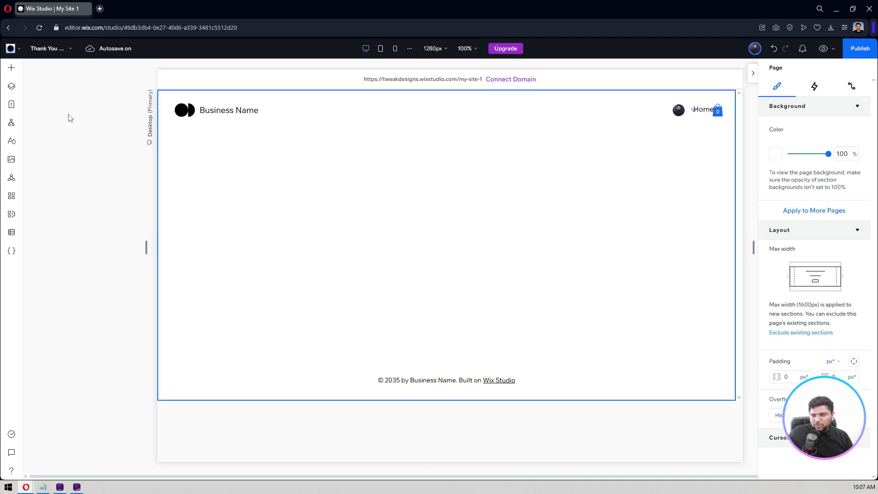
click(61, 52)
click(79, 311)
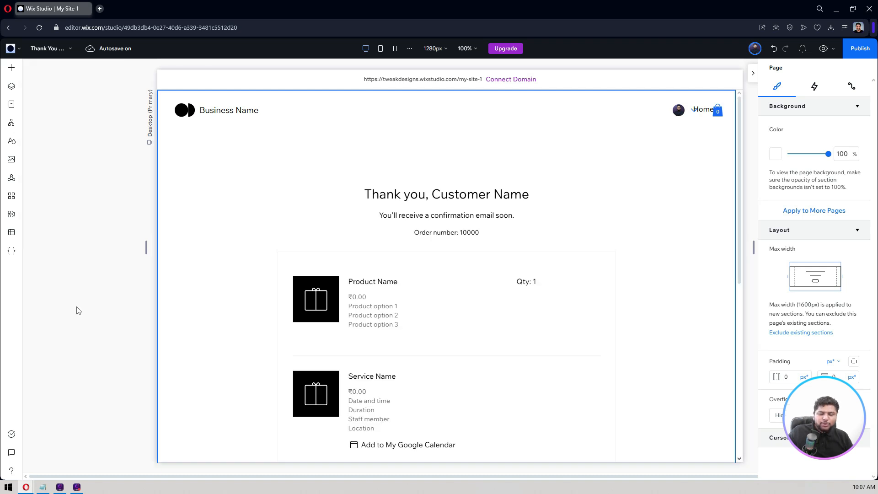